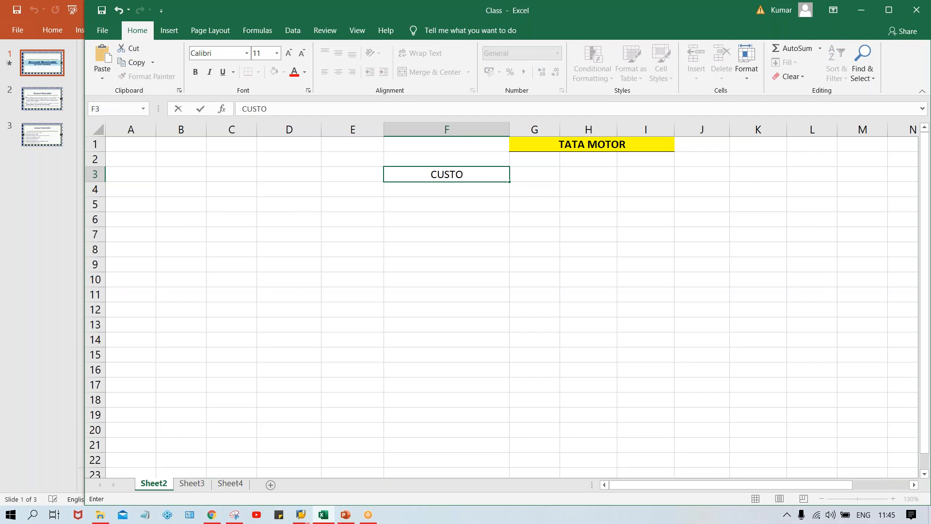
# Enter the debit line "CUSTOMER ACT. DR." in F3 with the amount 1000 in G3.
pyautogui.write('MER ACT. DR.')
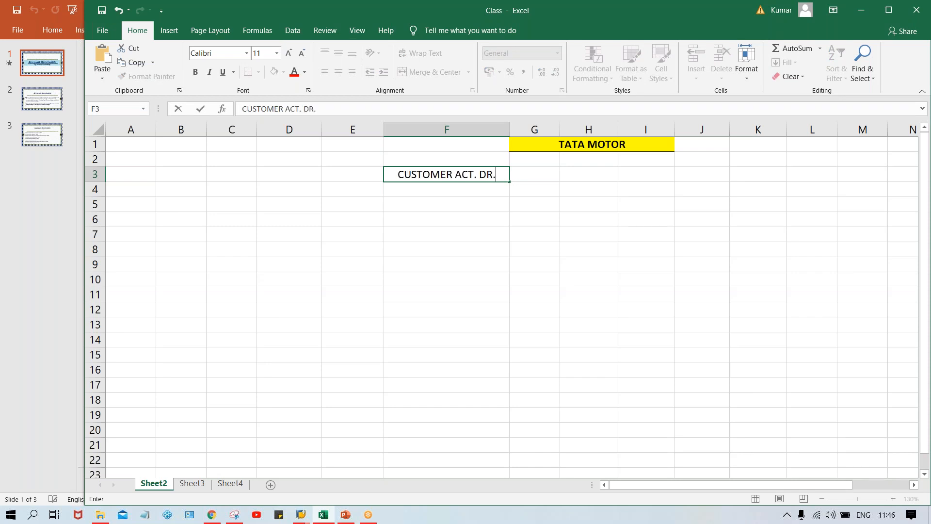
pyautogui.hotkey('ctrl', 'Return')
pyautogui.press('Right')
pyautogui.write('1000')
# Enter the credit line "SALE REV. ACT. CR." in F4 with the amount 1000 in G4.
pyautogui.click(446, 189)
pyautogui.write('SALE RE')
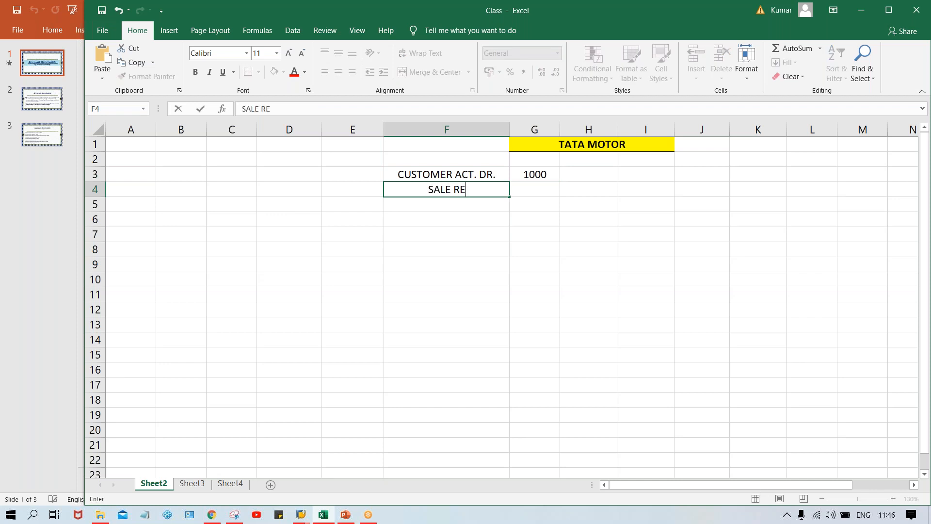
pyautogui.write('V. ACT. CR.')
pyautogui.press('Tab')
pyautogui.write('1')
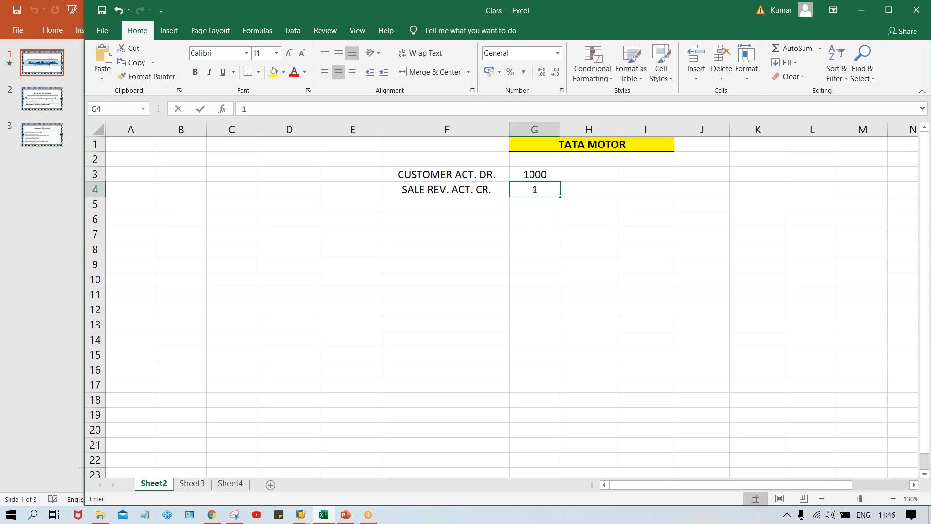
pyautogui.write('000')
pyautogui.press('Return')
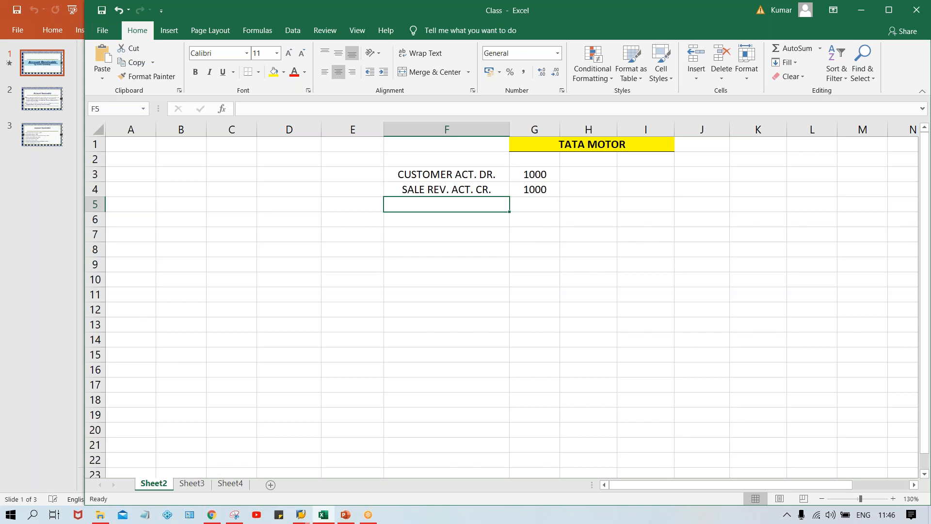
# Label the customer line CM in E3 and the sales revenue line GL in E4.
pyautogui.click(339, 172)
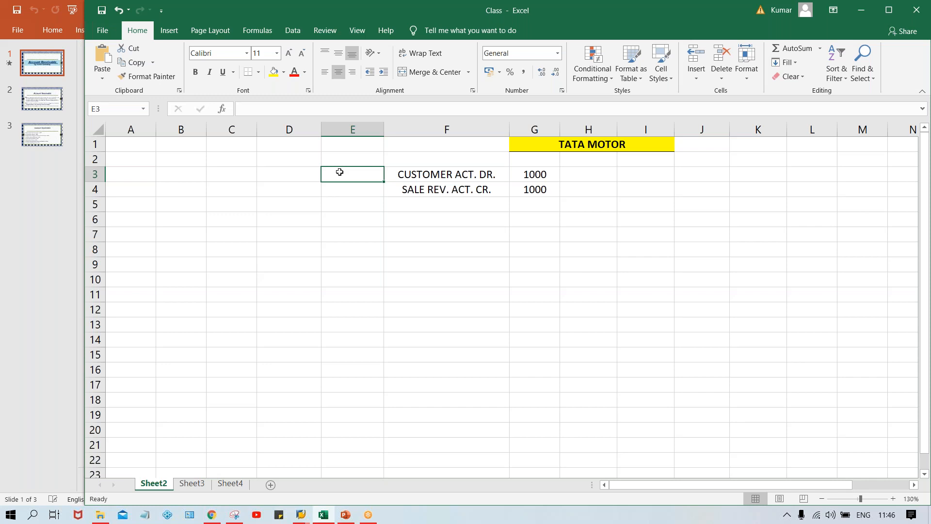
pyautogui.write('CM')
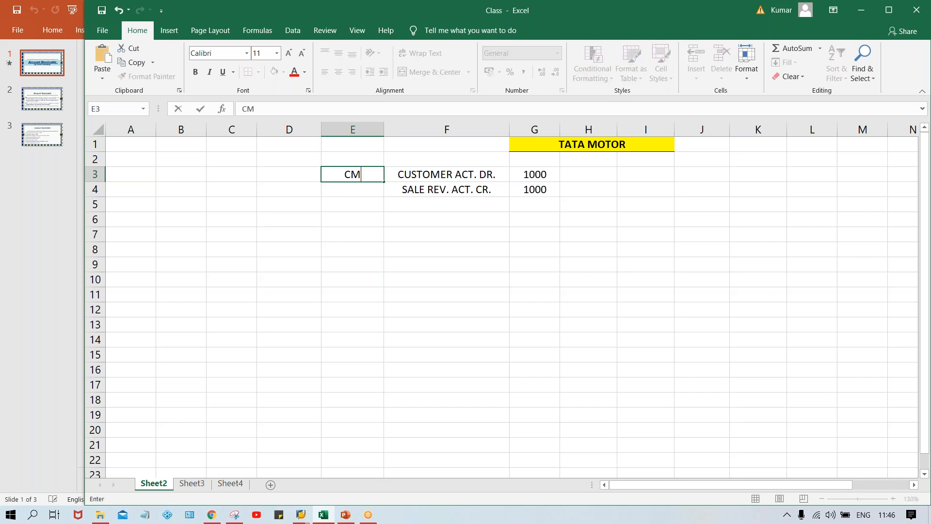
pyautogui.press('Return')
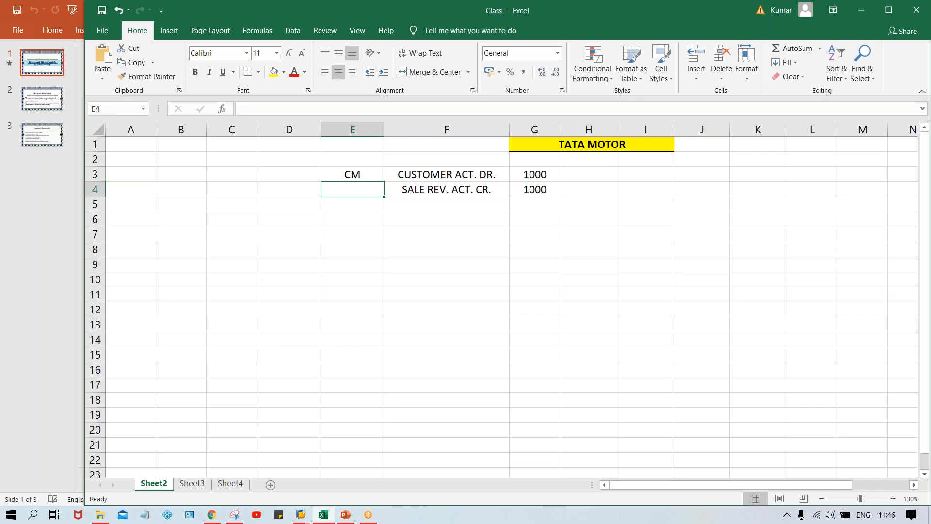
pyautogui.write('GL')
pyautogui.press('Return')
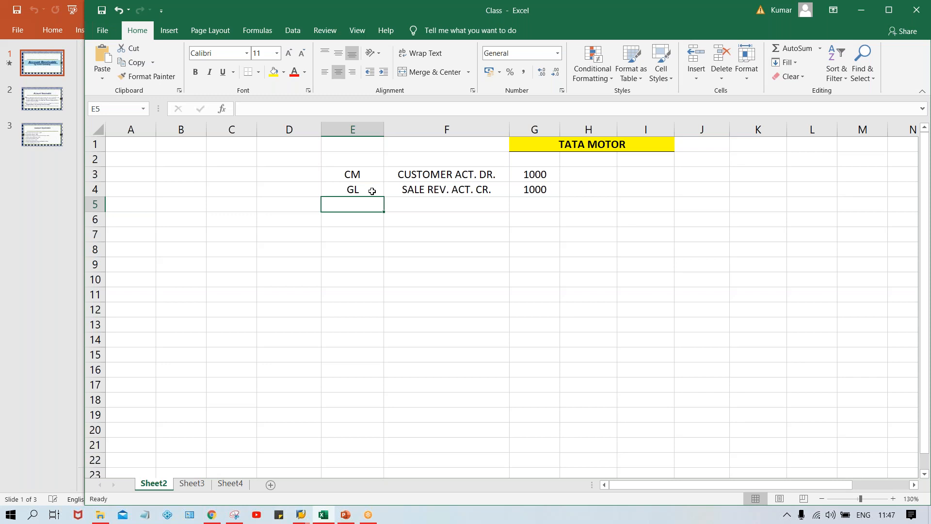
pyautogui.click(353, 189)
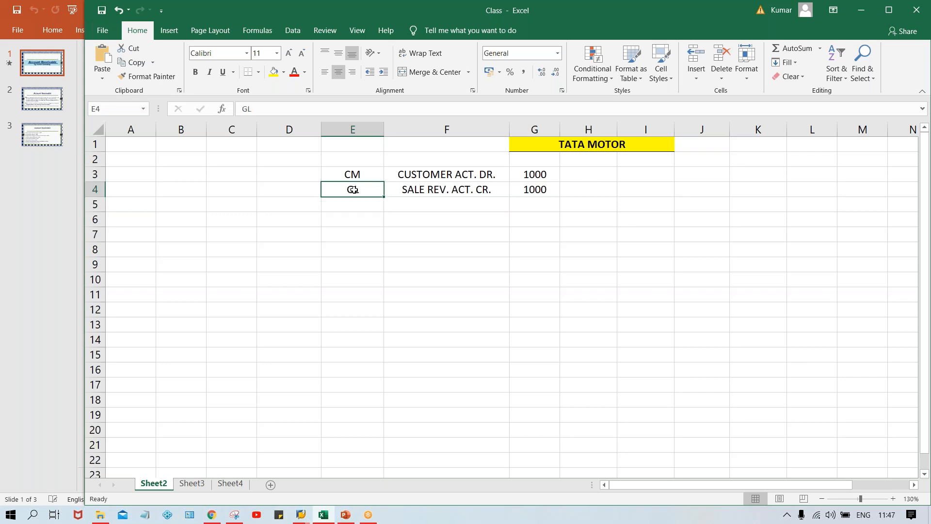
# Switch to the SAP Easy Access session, start transaction FS00 and expand the REVENUE ACCOUNTS group.
pyautogui.click(301, 514)
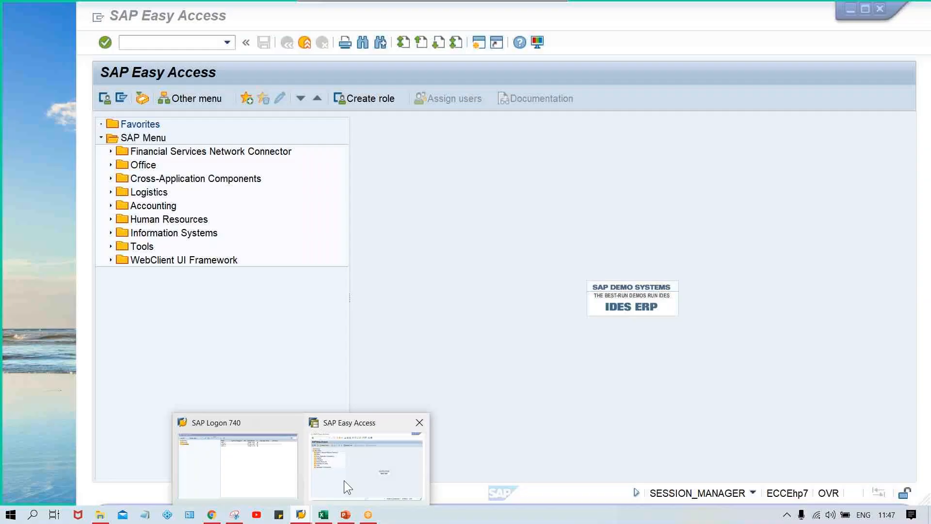
pyautogui.click(344, 480)
pyautogui.write('FS00')
pyautogui.press('Return')
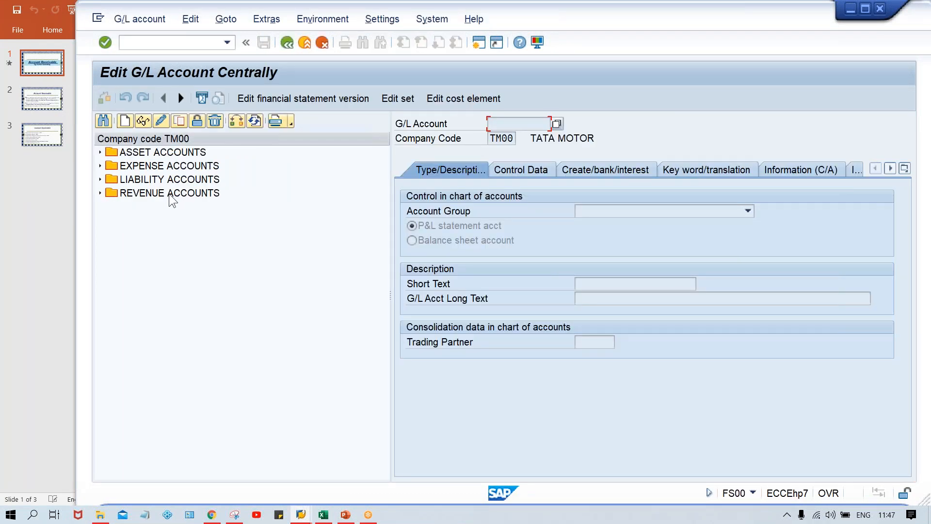
pyautogui.click(169, 193)
pyautogui.doubleClick(169, 193)
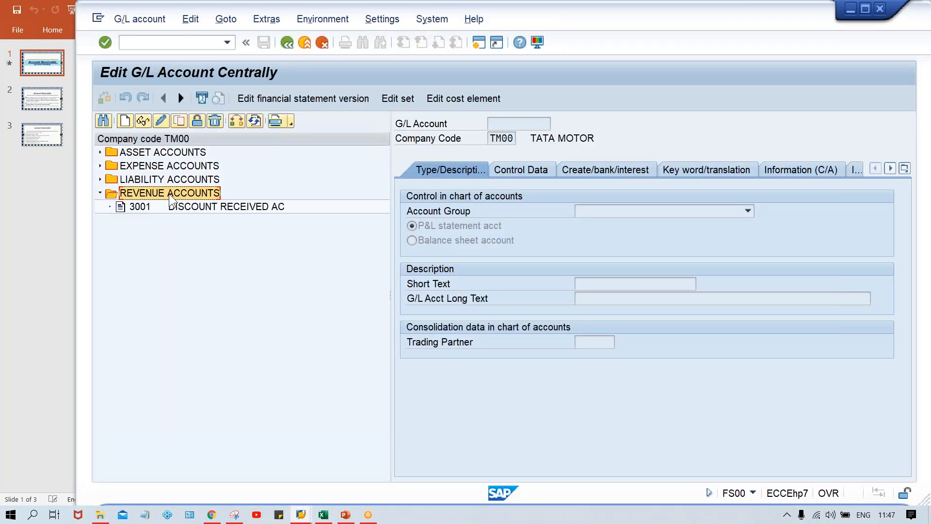
# Start creating G/L account 3000 in company code TM00 and assign it to the REVENUE ACCOUNTS account group.
pyautogui.click(125, 121)
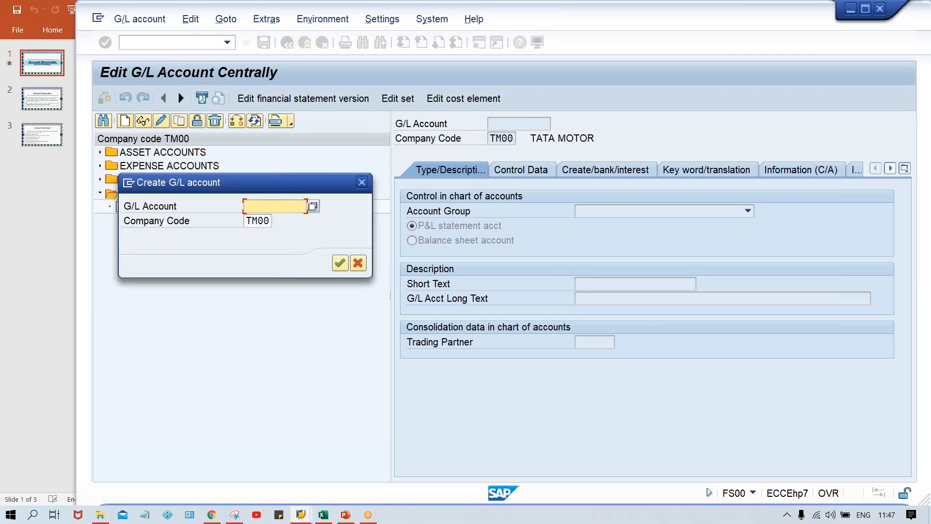
pyautogui.write('3000')
pyautogui.press('Return')
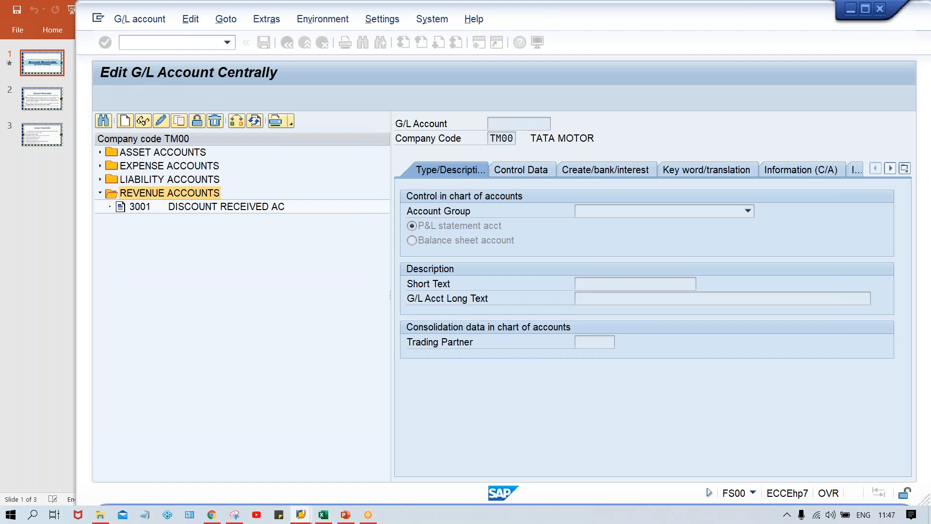
pyautogui.click(648, 216)
pyautogui.click(588, 215)
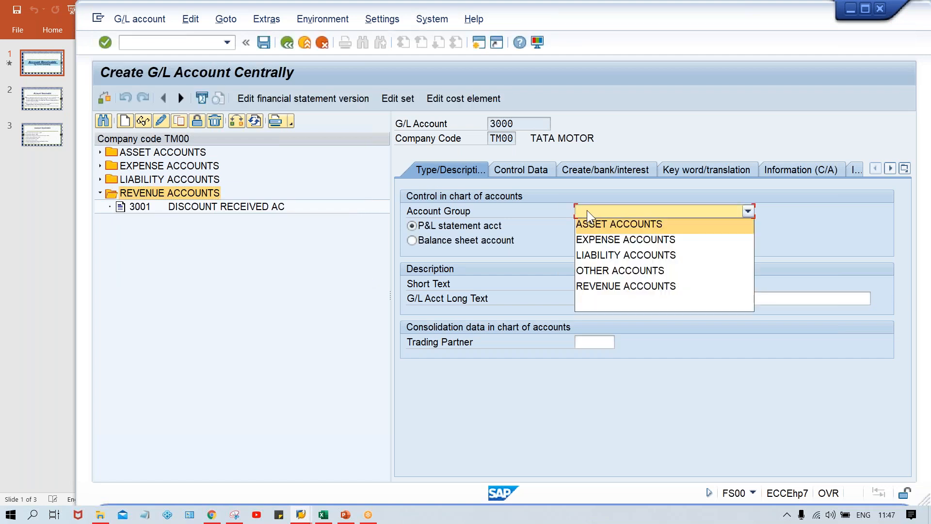
pyautogui.click(603, 272)
pyautogui.click(618, 210)
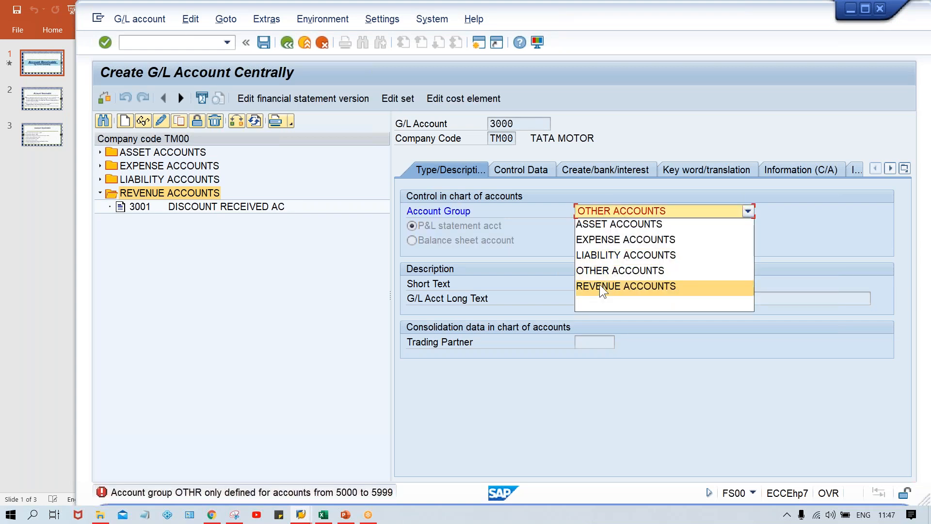
pyautogui.click(599, 283)
# Set both the short text and the long text of G/L account 3000 to "SALES REVENUE ACT.".
pyautogui.click(611, 288)
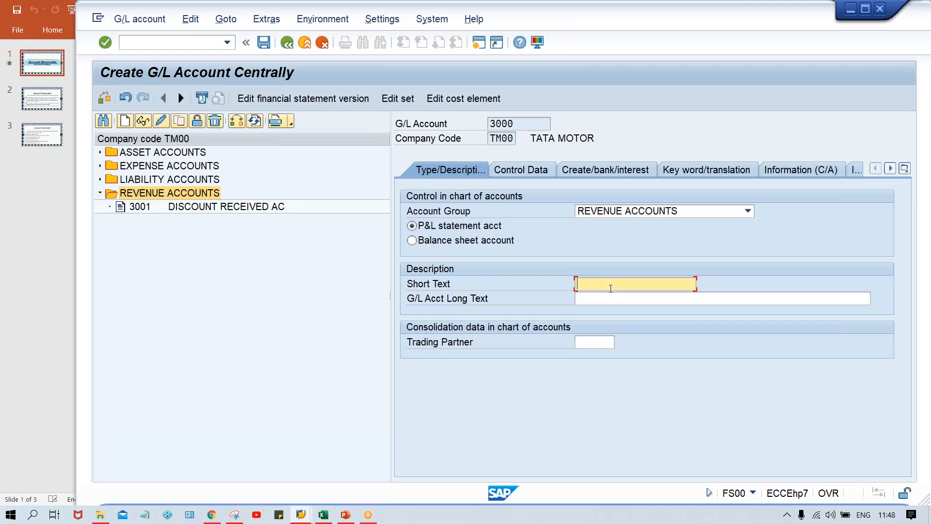
pyautogui.write('S')
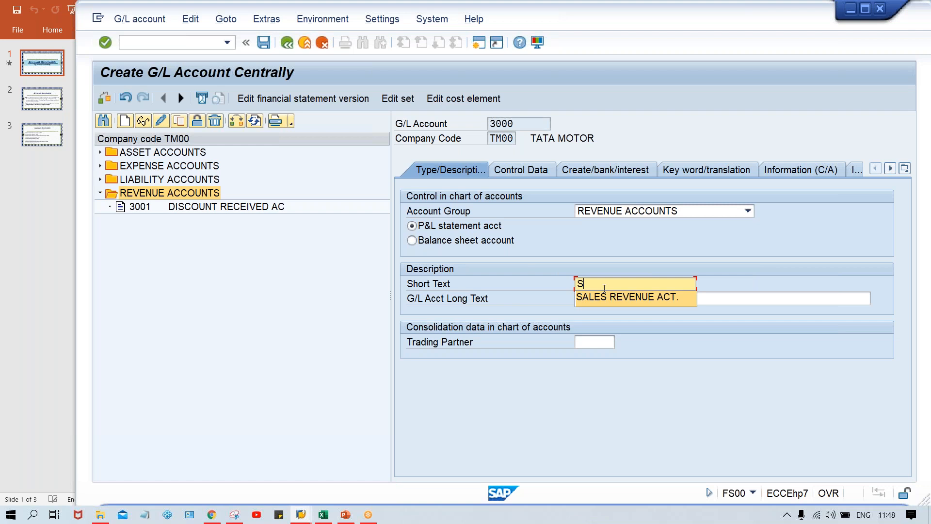
pyautogui.press('Down')
pyautogui.press('Return')
pyautogui.press('Tab')
pyautogui.write('SALES REVENUE ACT.')
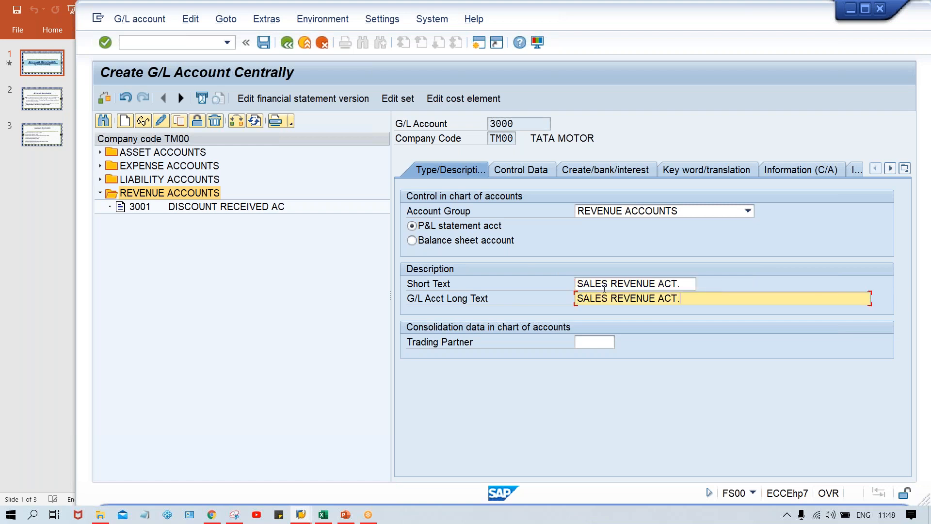
# In the account's control data, enable only balances in local currency and line item display, and set sort key 001.
pyautogui.click(525, 171)
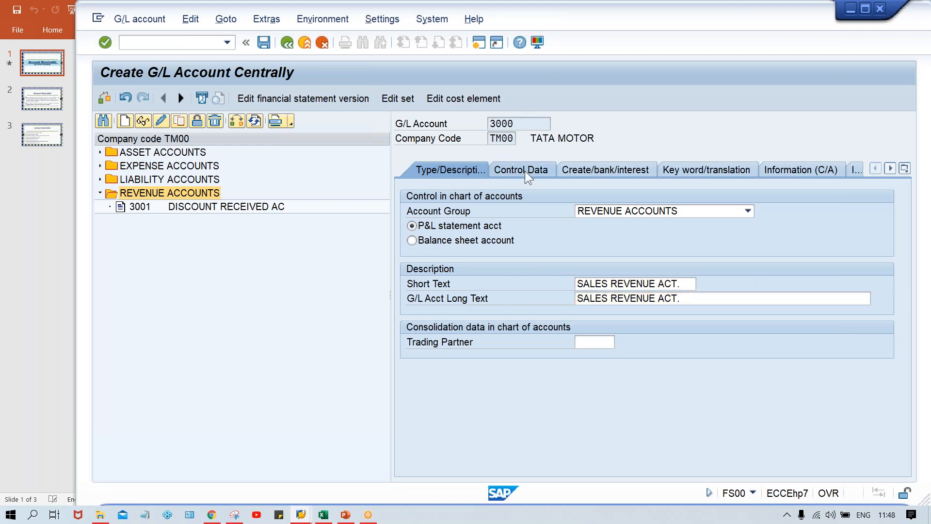
pyautogui.click(487, 225)
pyautogui.click(412, 415)
pyautogui.click(585, 429)
pyautogui.press('Down')
pyautogui.press('Return')
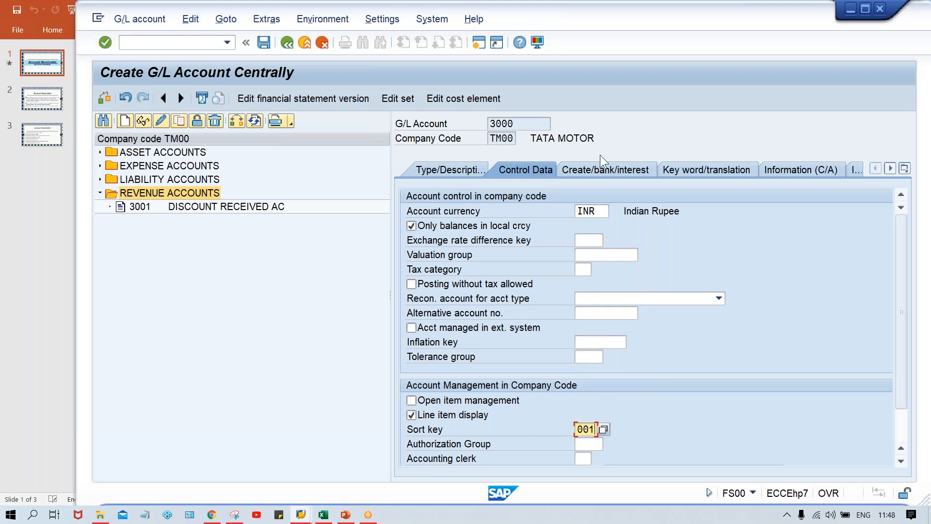
# Set the field status group to G001 and save the new G/L account.
pyautogui.click(608, 176)
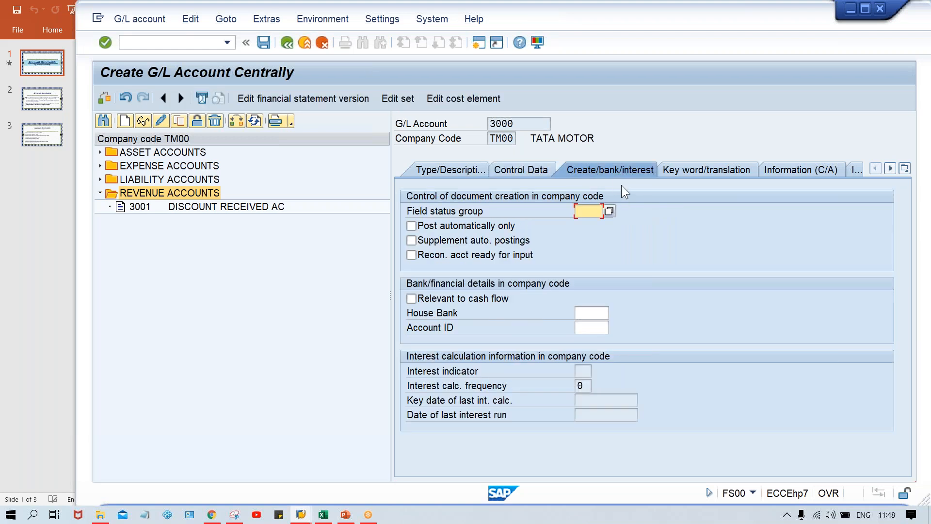
pyautogui.press('Down')
pyautogui.press('Down')
pyautogui.press('Return')
pyautogui.hotkey('ctrl', 's')
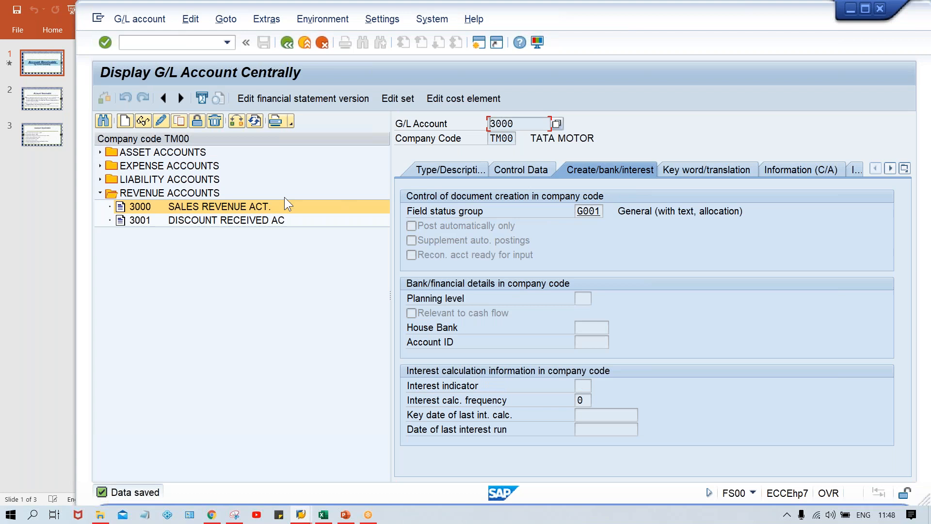
# Open a new SAP session and start transaction FB70 for customer invoice entry.
pyautogui.click(476, 44)
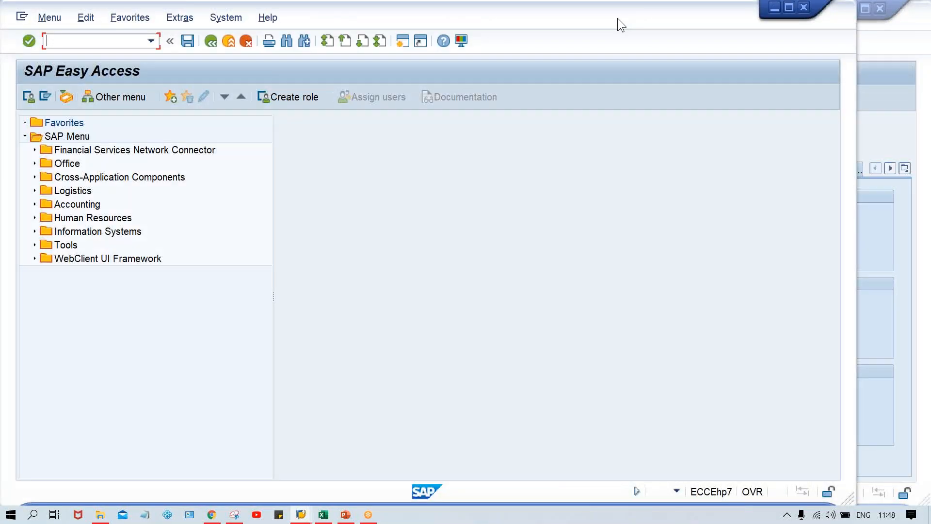
pyautogui.moveTo(618, 18); pyautogui.dragTo(695, 20)
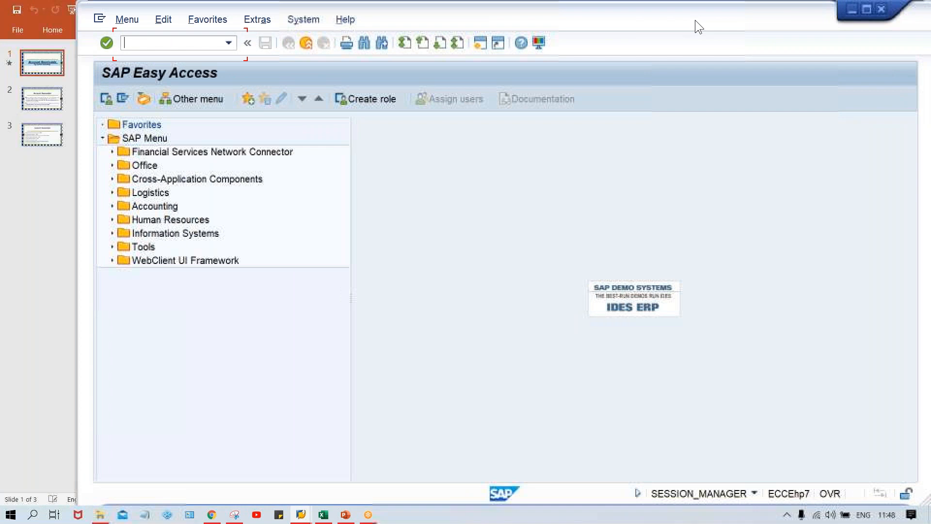
pyautogui.write('FB70')
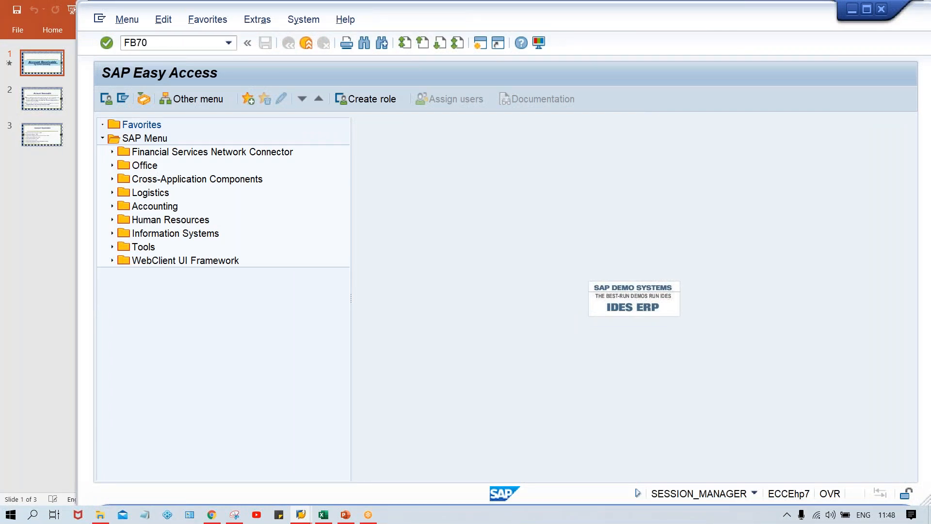
pyautogui.press('Return')
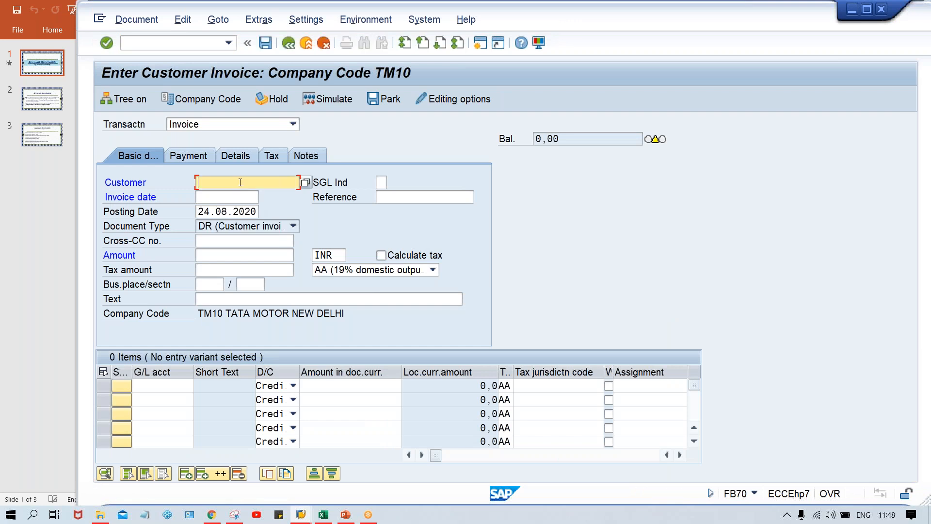
# Search for customers in company code TM00 and pick TEST CUSTOMER_TM00 for the invoice.
pyautogui.click(306, 182)
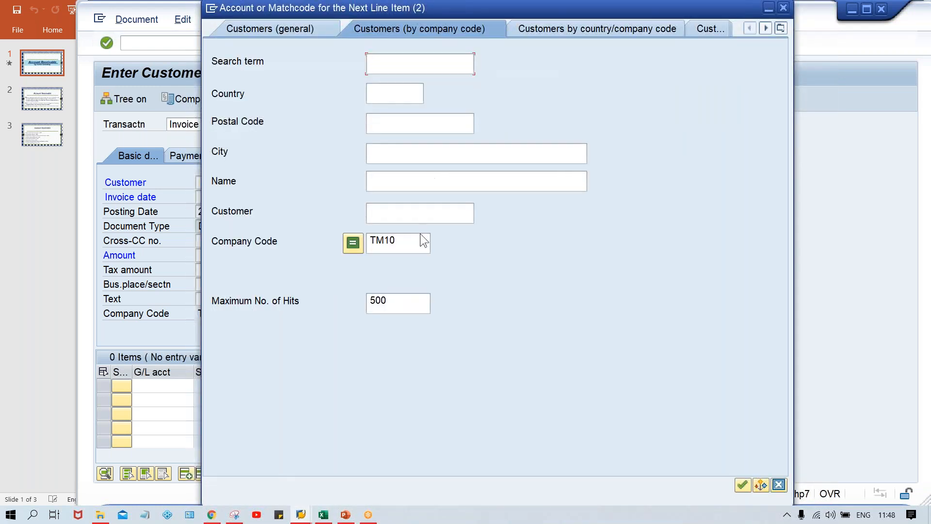
pyautogui.click(420, 238)
pyautogui.press('BackSpace')
pyautogui.press('BackSpace')
pyautogui.write('00')
pyautogui.press('Return')
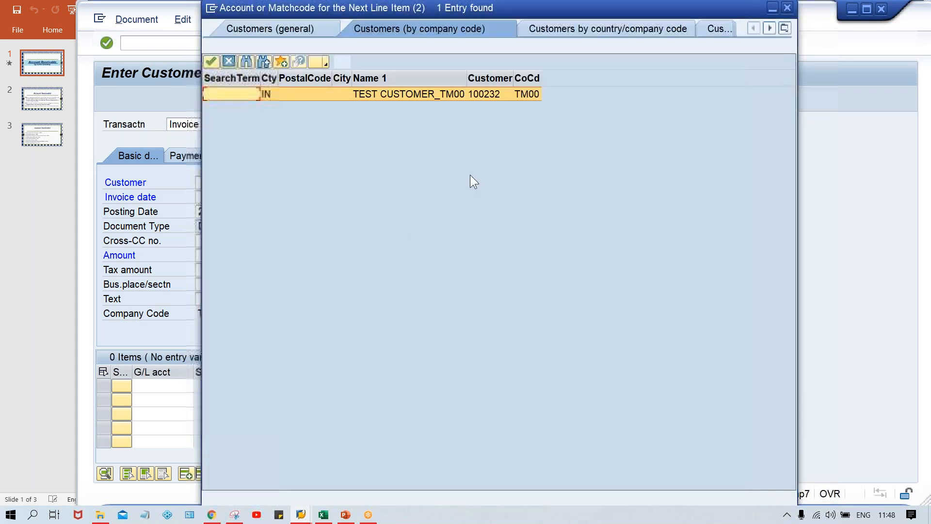
pyautogui.doubleClick(487, 96)
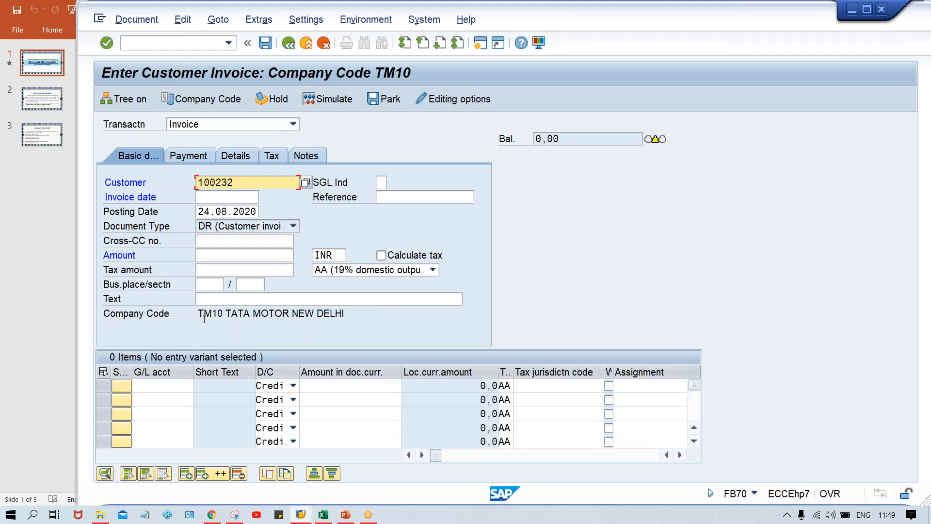
# Change the invoice's company code to TM00.
pyautogui.click(197, 97)
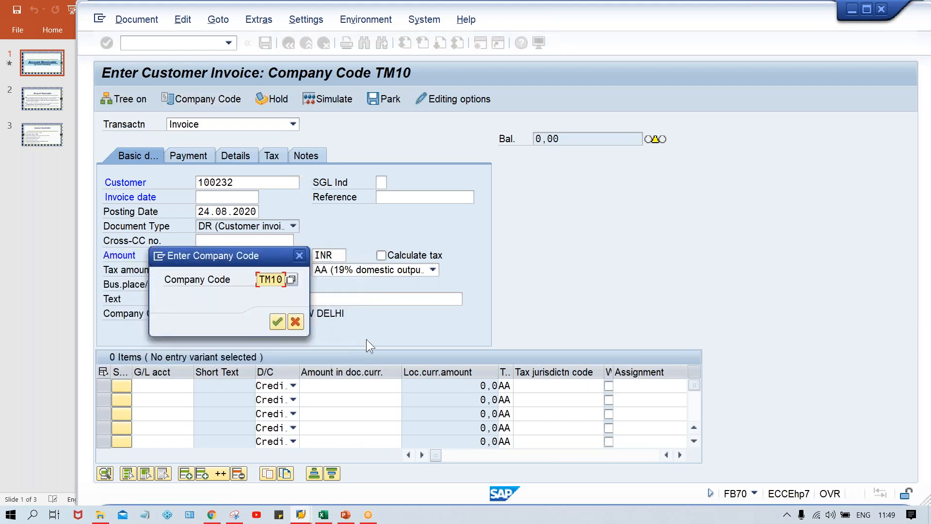
pyautogui.write('0')
pyautogui.press('Return')
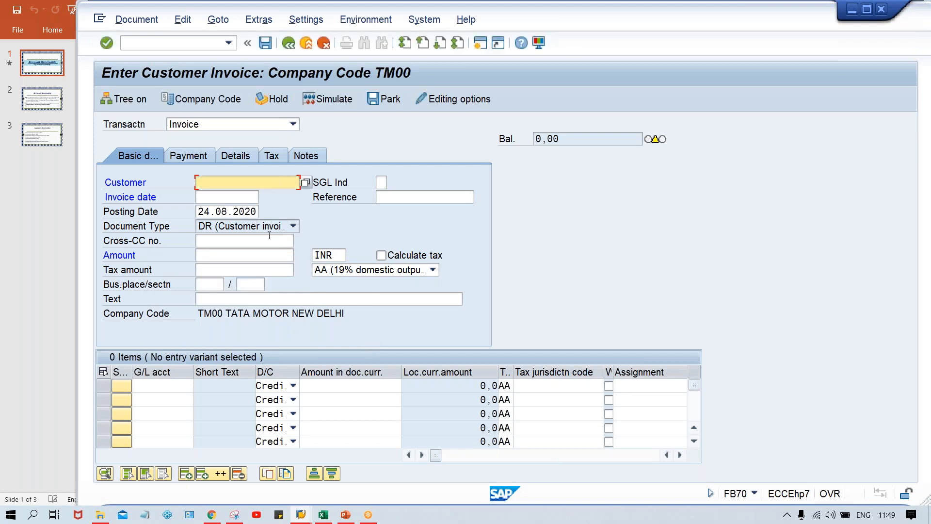
# Fill in the test customer's number and enter 24.08.2020 as the invoice date.
pyautogui.click(221, 182)
pyautogui.press('Down')
pyautogui.press('Return')
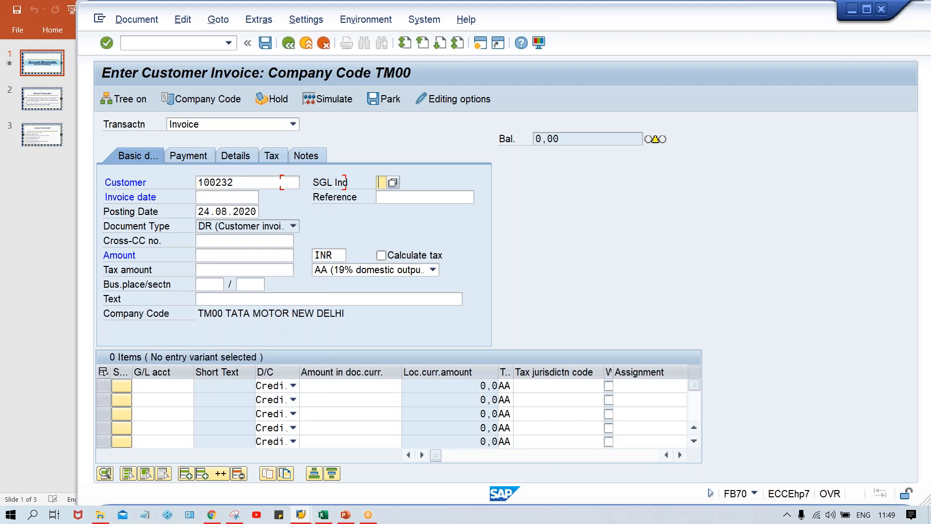
pyautogui.write('2')
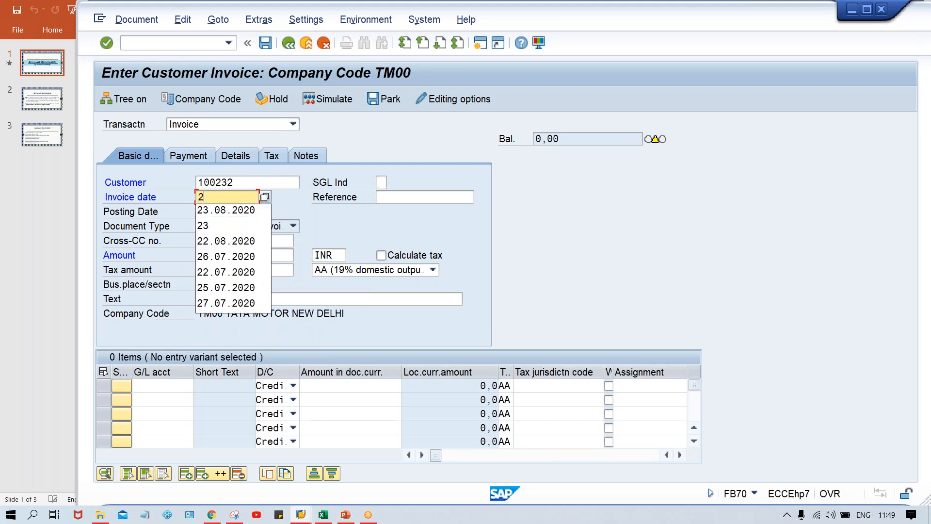
pyautogui.write('4.08.2020')
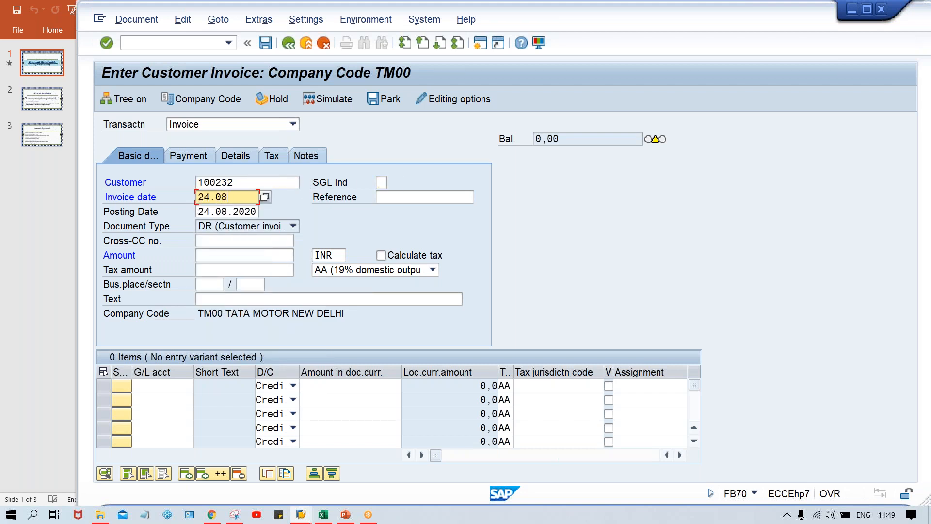
# Enter 1000 INR as the customer invoice amount.
pyautogui.press('Tab')
pyautogui.press('Tab')
pyautogui.press('Tab')
pyautogui.press('Tab')
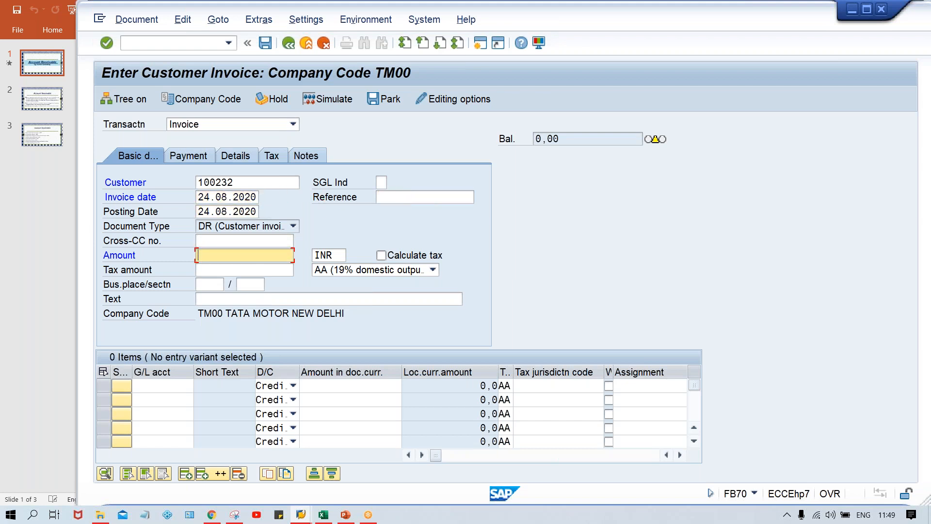
pyautogui.write('1000')
pyautogui.hotkey('ctrl', 'Tab')
pyautogui.press('Tab')
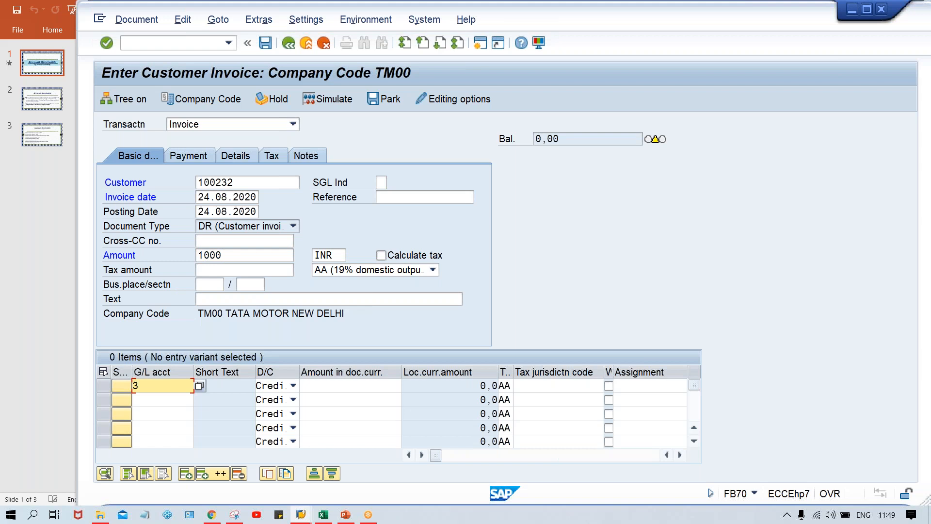
# Enter a credit line item of 1000 to sales revenue G/L account 3000 and validate the invoice.
pyautogui.write('3000')
pyautogui.press('Tab')
pyautogui.press('Tab')
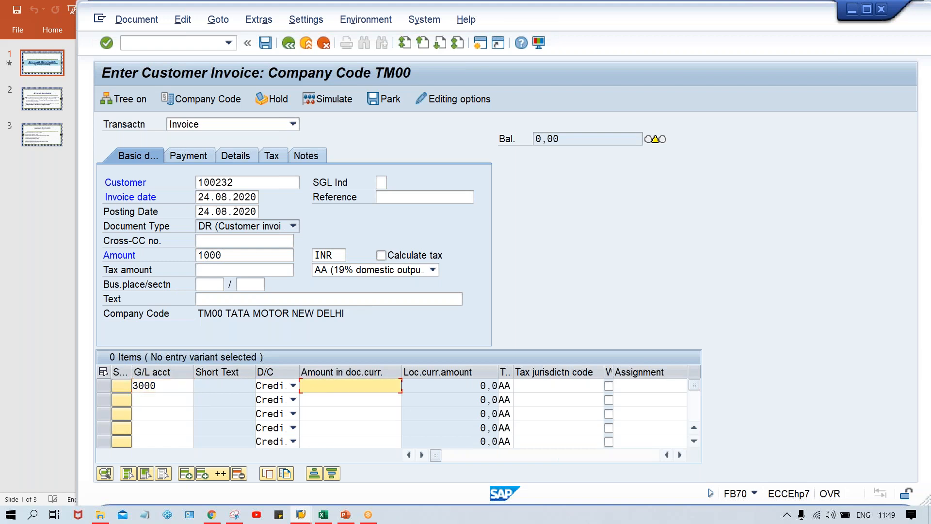
pyautogui.write('1000')
pyautogui.press('Return')
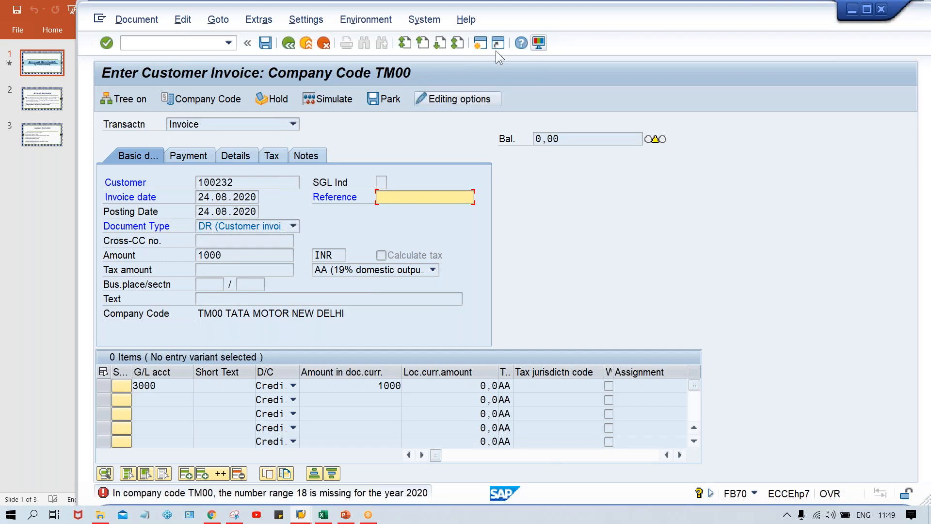
# Open another SAP session and start transaction OBA7 for document type maintenance.
pyautogui.click(477, 47)
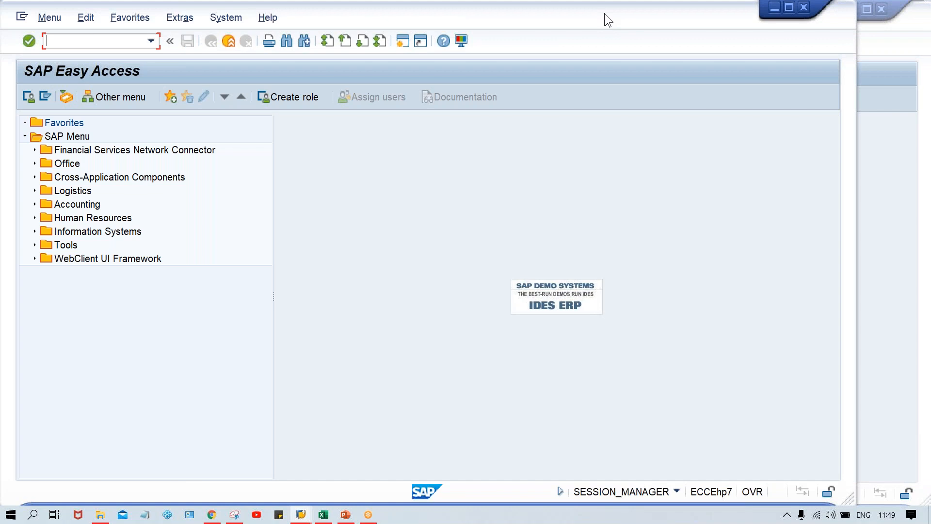
pyautogui.moveTo(605, 13); pyautogui.dragTo(677, 14)
pyautogui.click(203, 48)
pyautogui.write('OBA7')
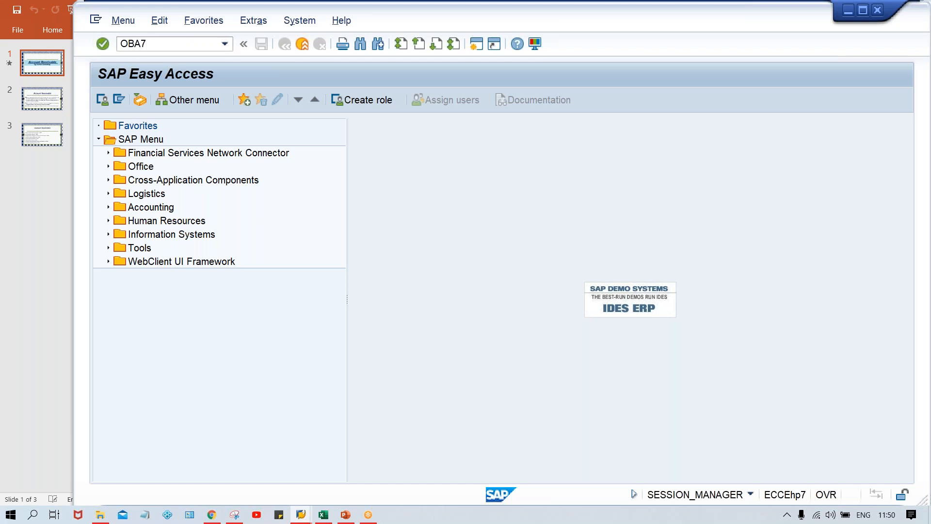
pyautogui.press('Return')
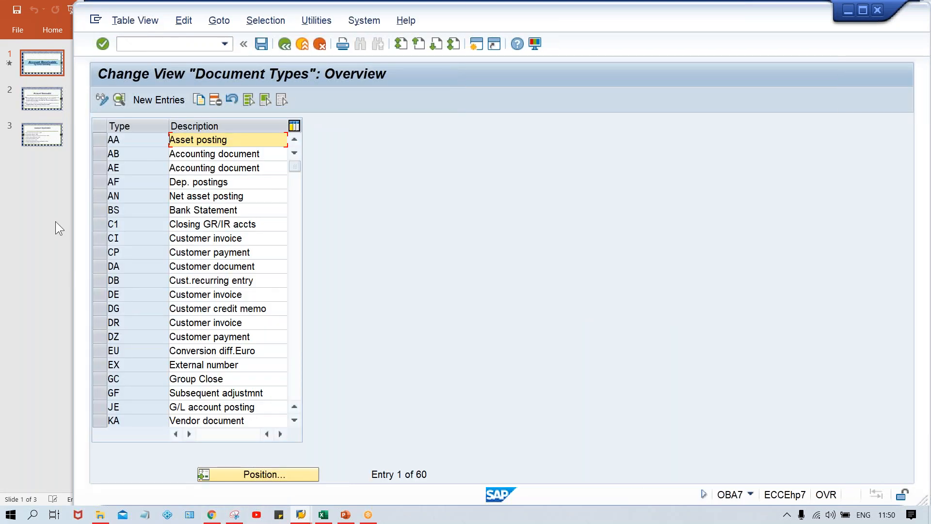
# From document type DR (Customer invoice), open its number range information and the editable intervals for company code TM00.
pyautogui.doubleClick(138, 323)
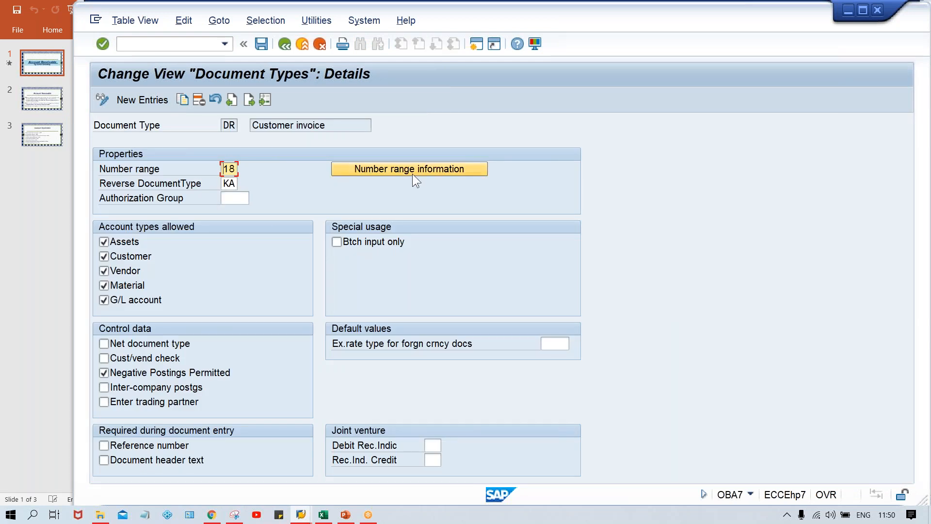
pyautogui.click(414, 174)
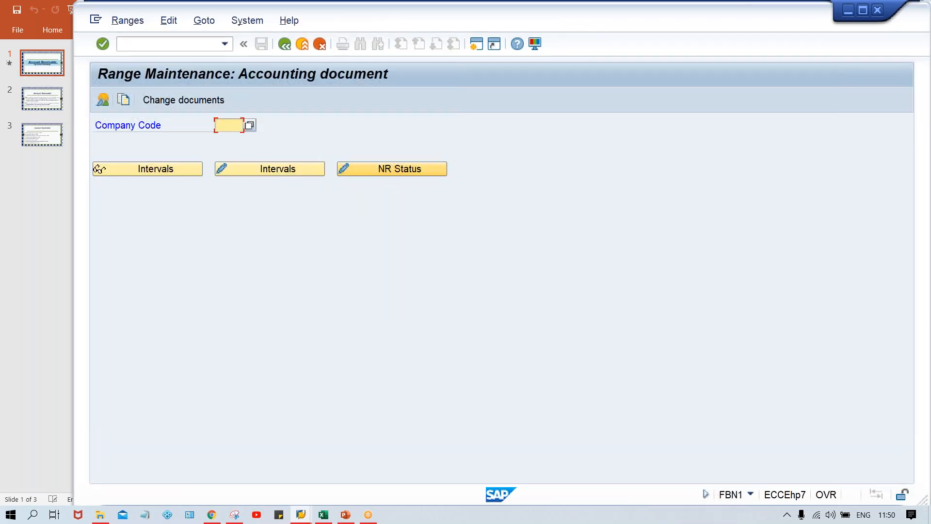
pyautogui.write('TM')
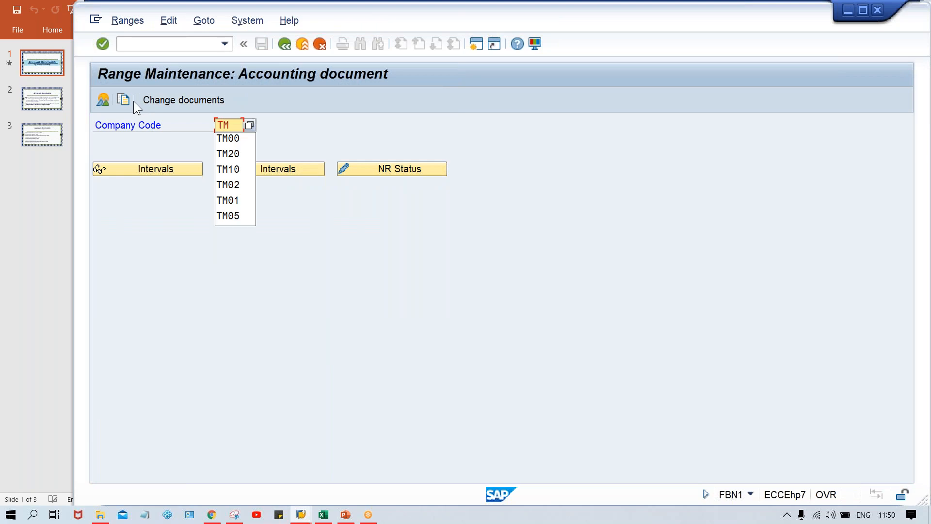
pyautogui.write('00')
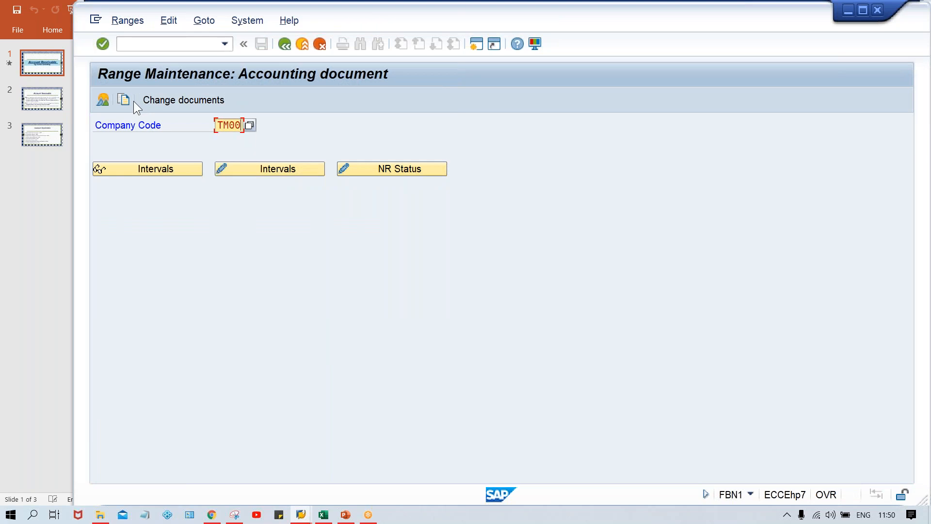
pyautogui.click(266, 167)
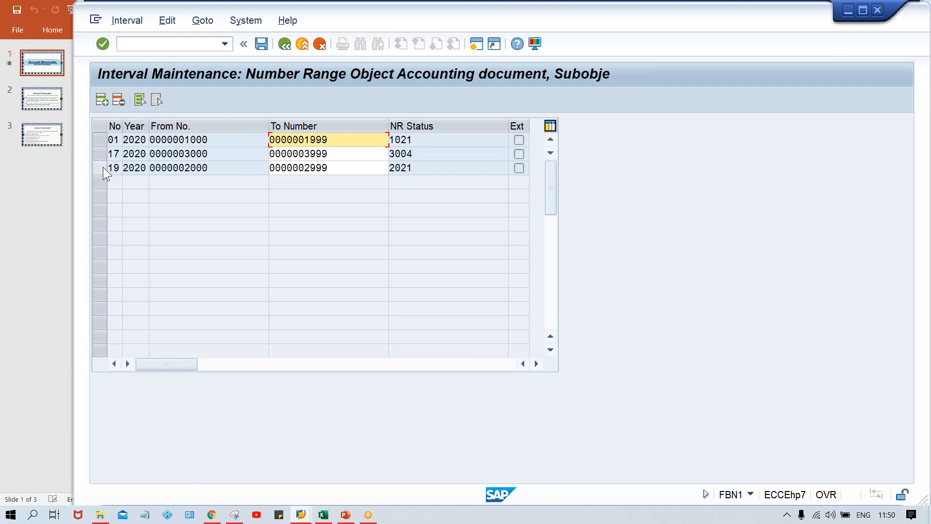
# Add number range interval 18 for year 2020 from 4000 to 4999 and save it.
pyautogui.click(102, 100)
pyautogui.write('18')
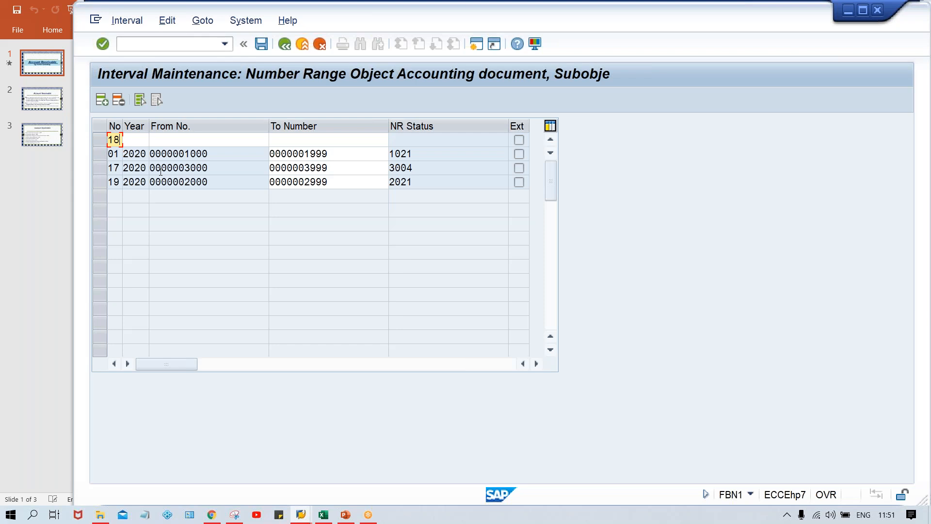
pyautogui.write('2020')
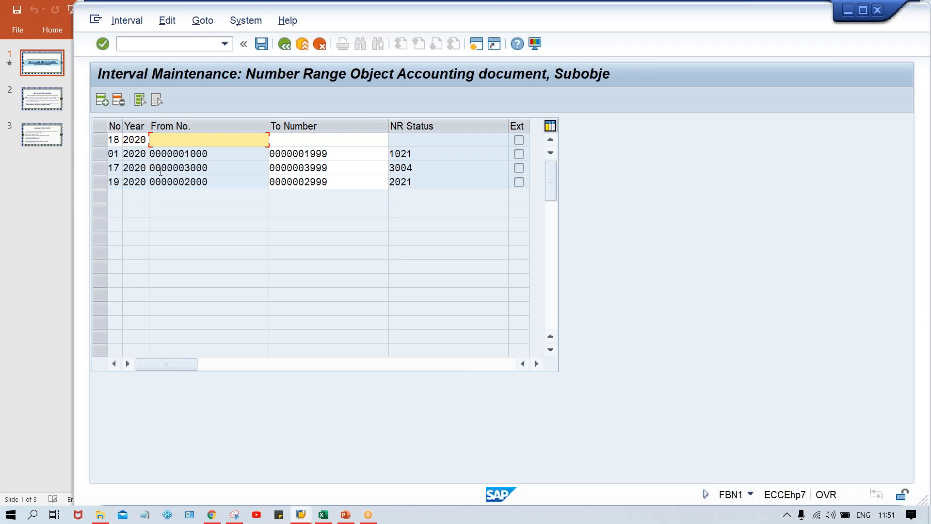
pyautogui.write('4000')
pyautogui.press('Tab')
pyautogui.write('4999')
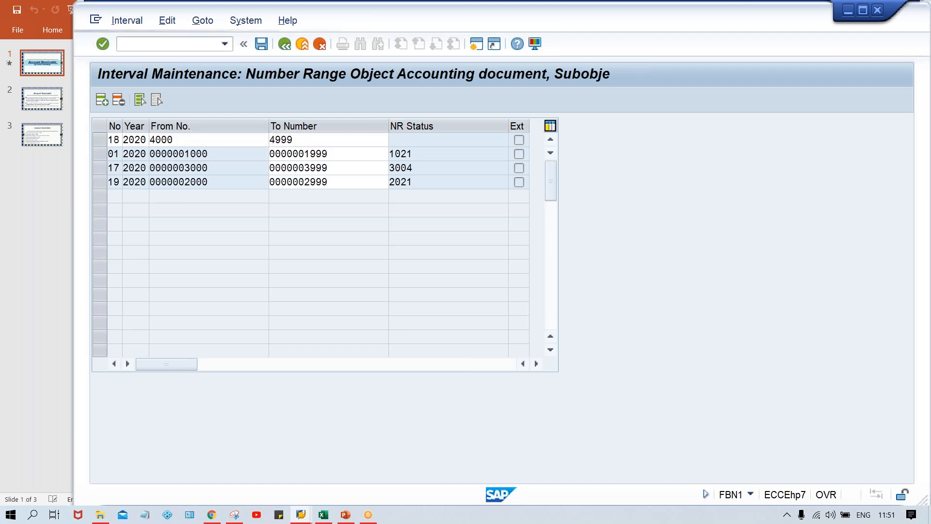
pyautogui.press('Return')
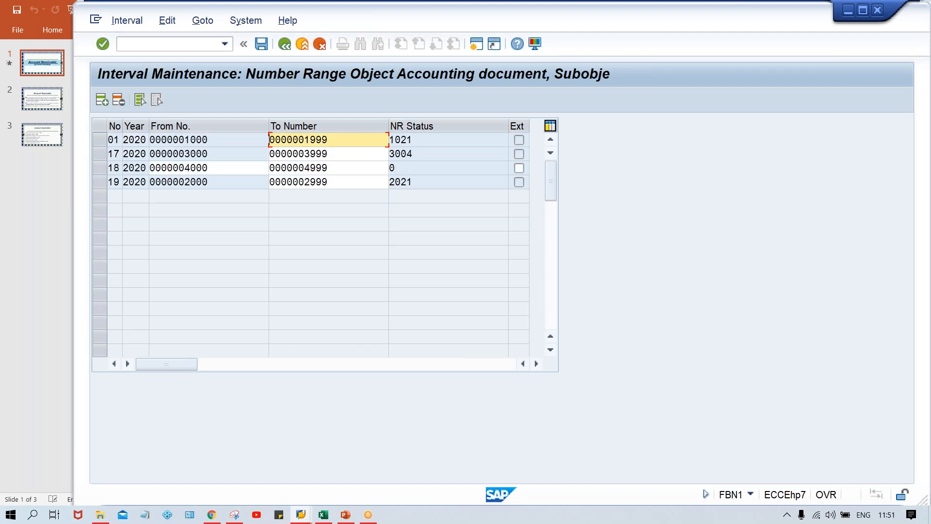
pyautogui.hotkey('ctrl', 's')
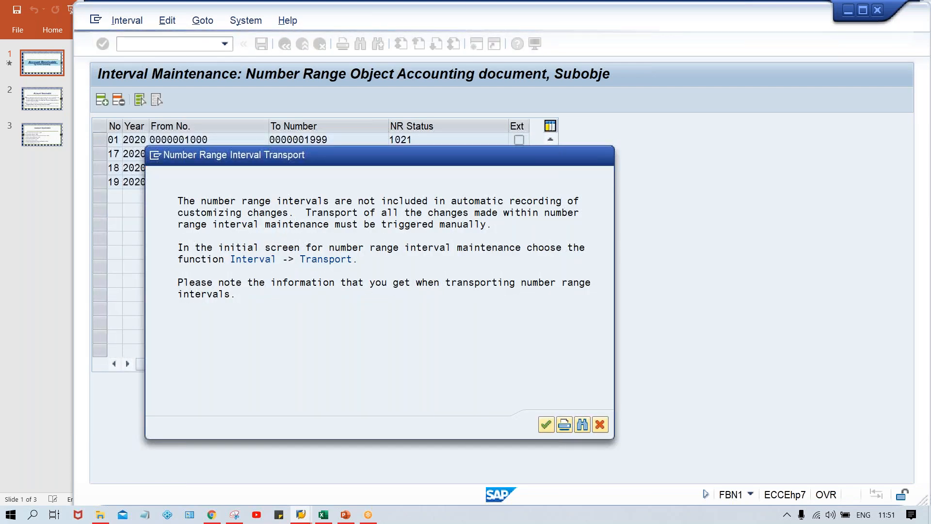
pyautogui.press('Return')
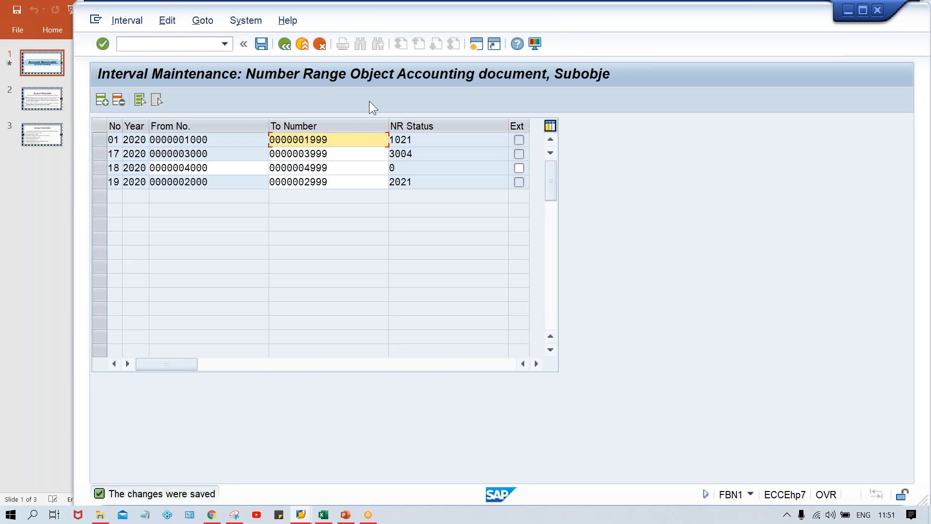
# Check the number range status and the from and to numbers of interval 18.
pyautogui.click(414, 168)
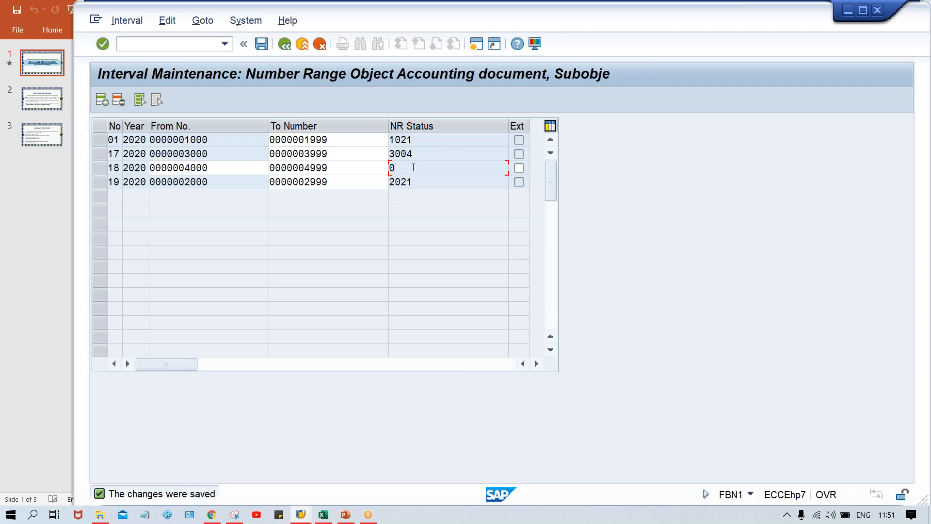
pyautogui.click(224, 171)
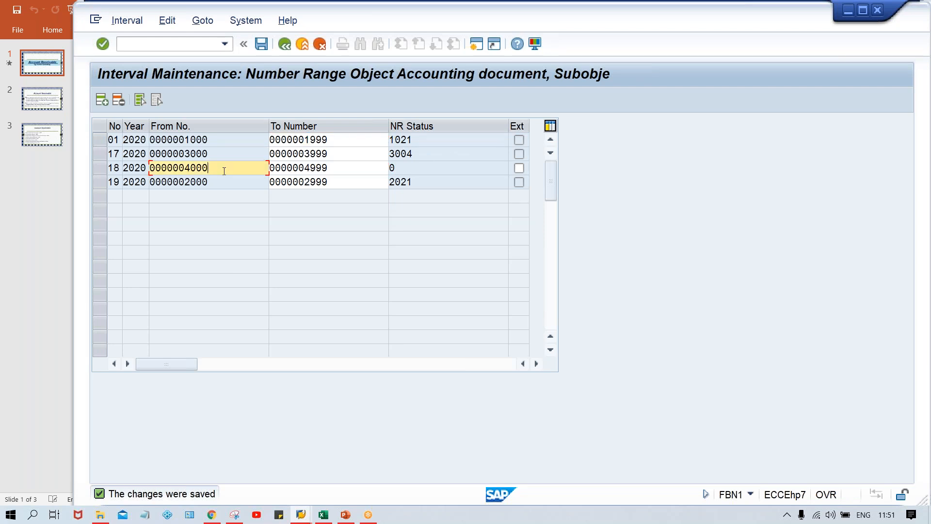
pyautogui.click(348, 167)
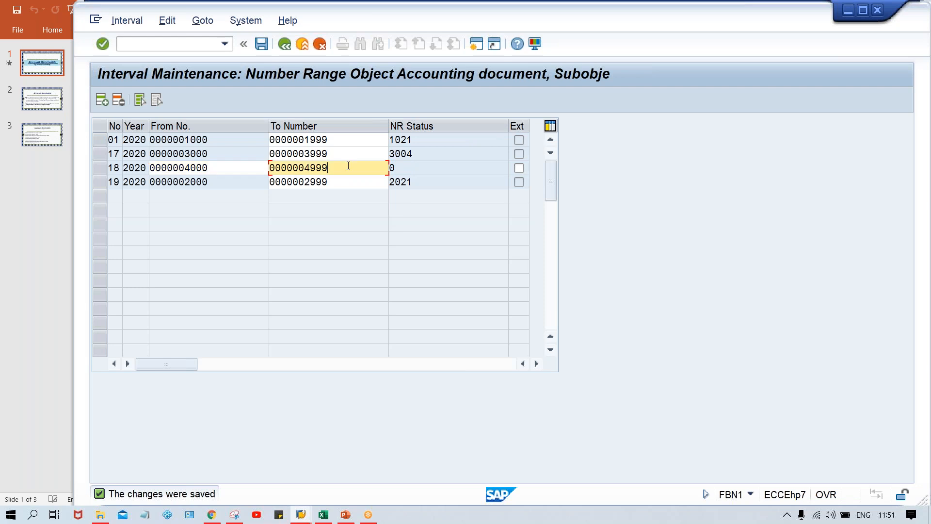
# Return to the document types overview, assign number range 18 to document type DG (Customer credit memo), and save the change.
pyautogui.click(286, 46)
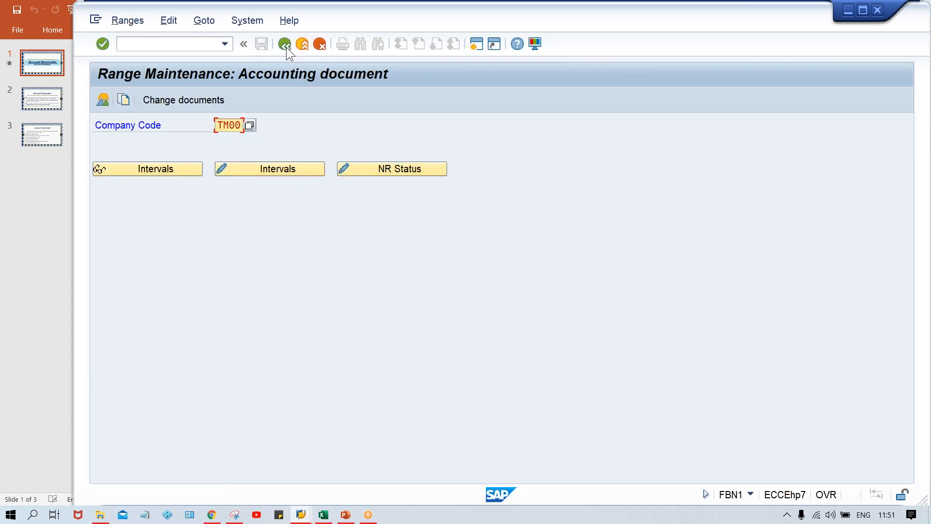
pyautogui.click(286, 48)
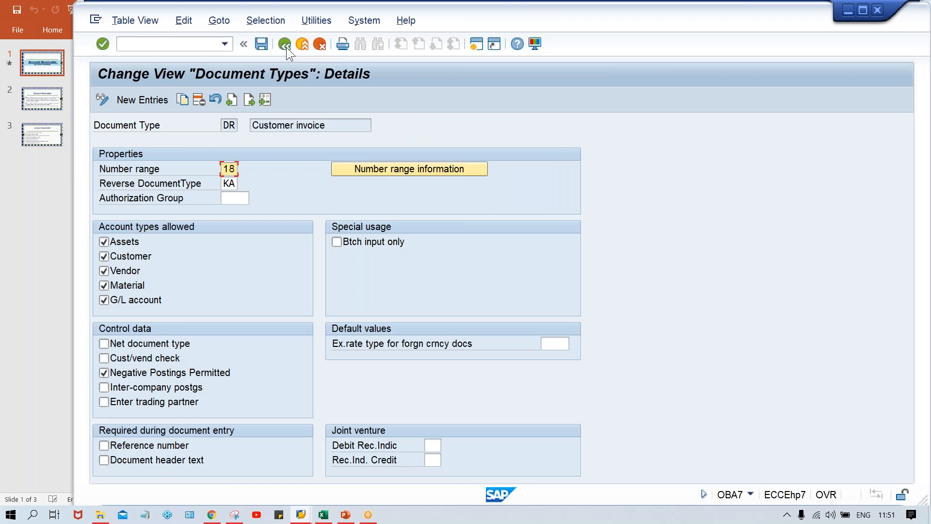
pyautogui.click(286, 48)
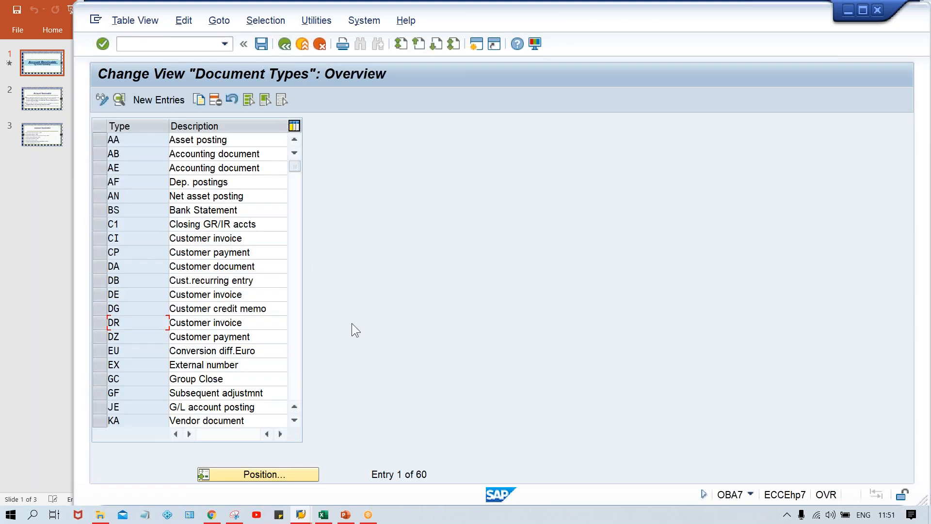
pyautogui.doubleClick(148, 310)
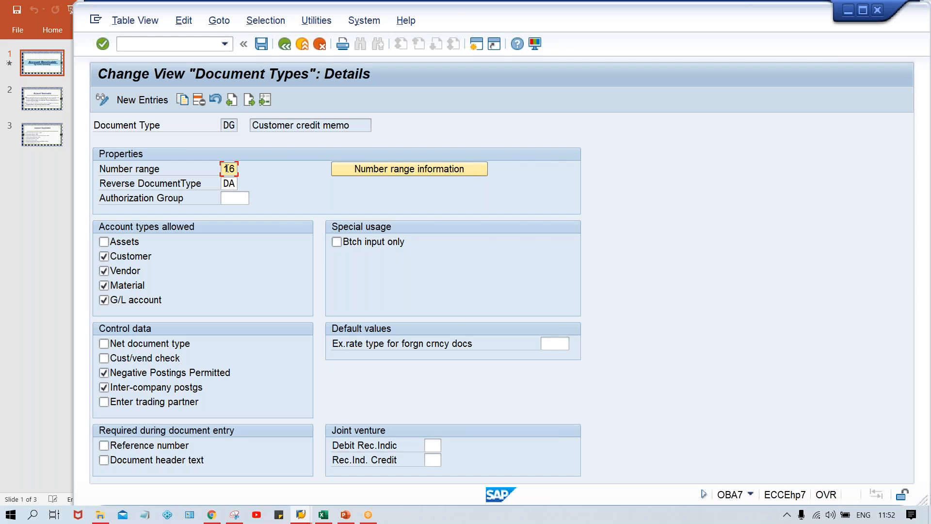
pyautogui.write('8')
pyautogui.hotkey('ctrl', 's')
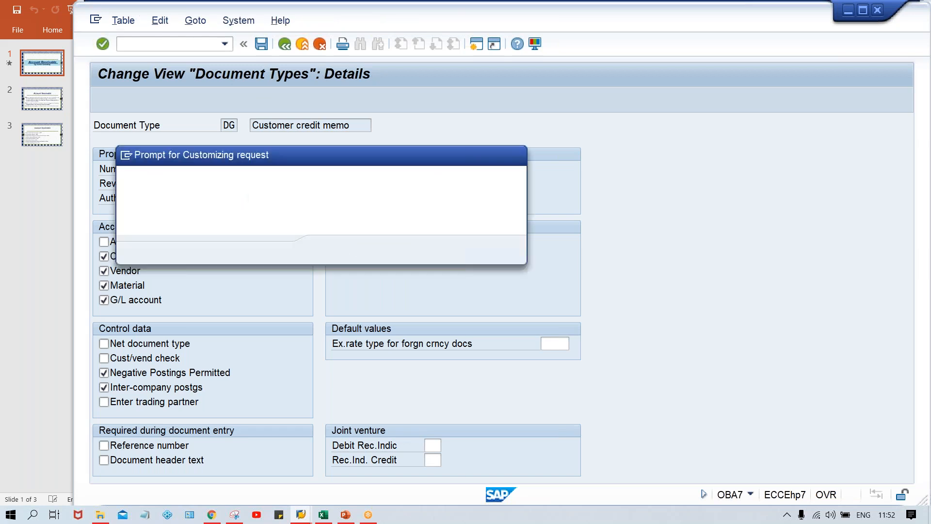
pyautogui.press('Return')
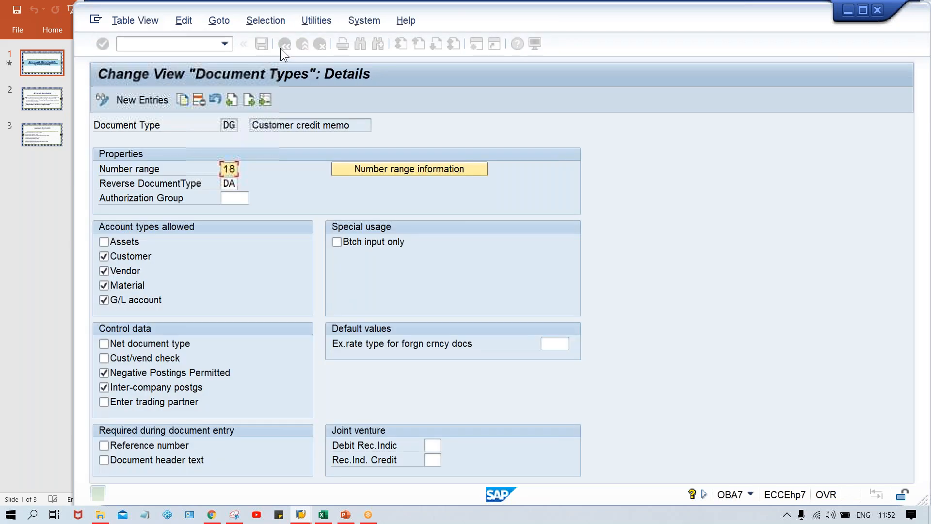
# Assign number range 18 to document type DZ (Customer payment) and save the change.
pyautogui.click(282, 48)
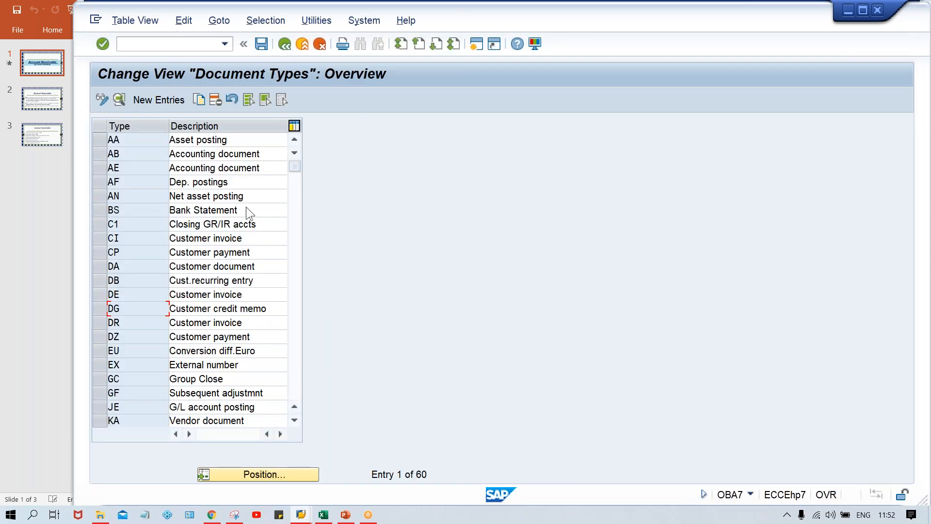
pyautogui.doubleClick(142, 336)
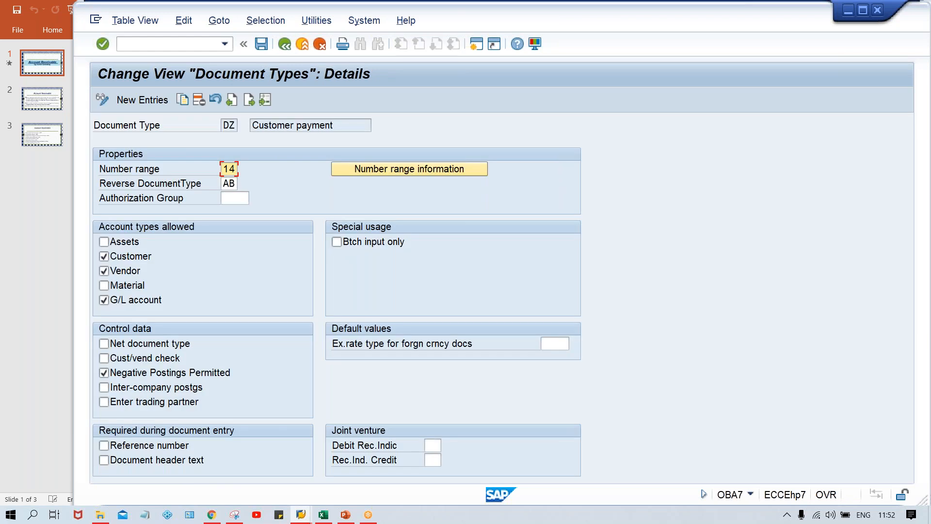
pyautogui.write('8')
pyautogui.hotkey('ctrl', 's')
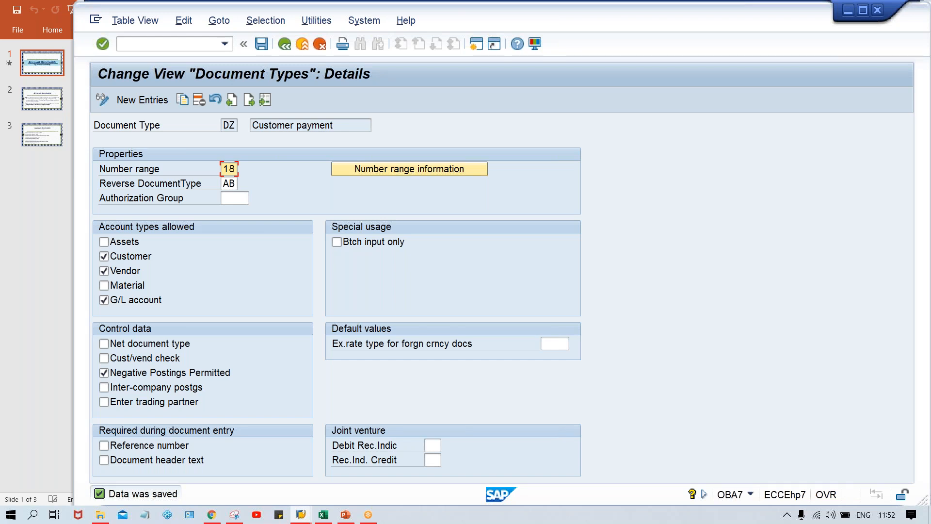
pyautogui.hotkey('ctrl', 's')
# Switch back to the FB70 customer invoice session, validate the entered invoice and post it.
pyautogui.click(298, 515)
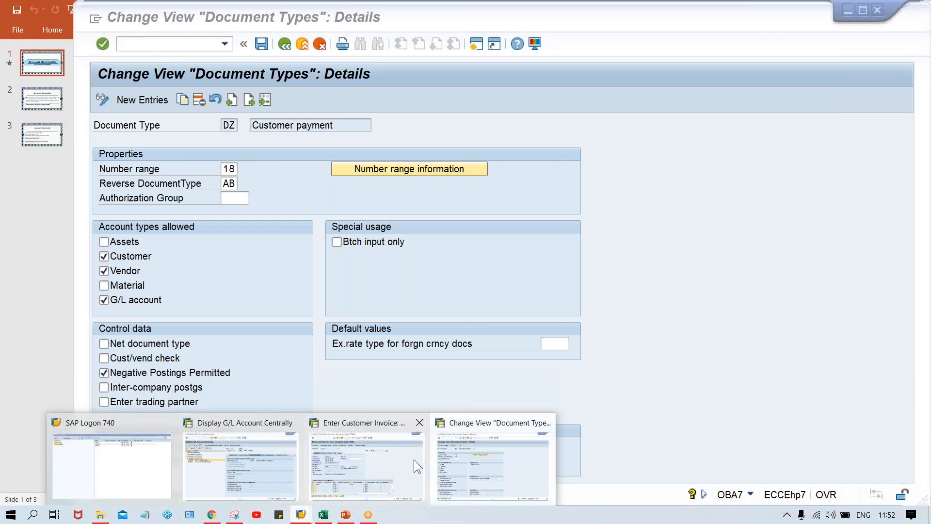
pyautogui.click(379, 461)
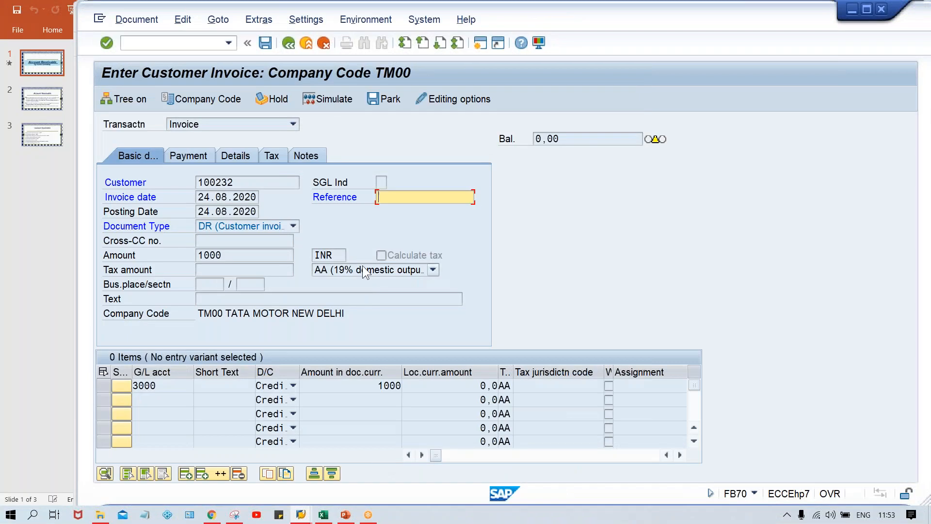
pyautogui.press('Return')
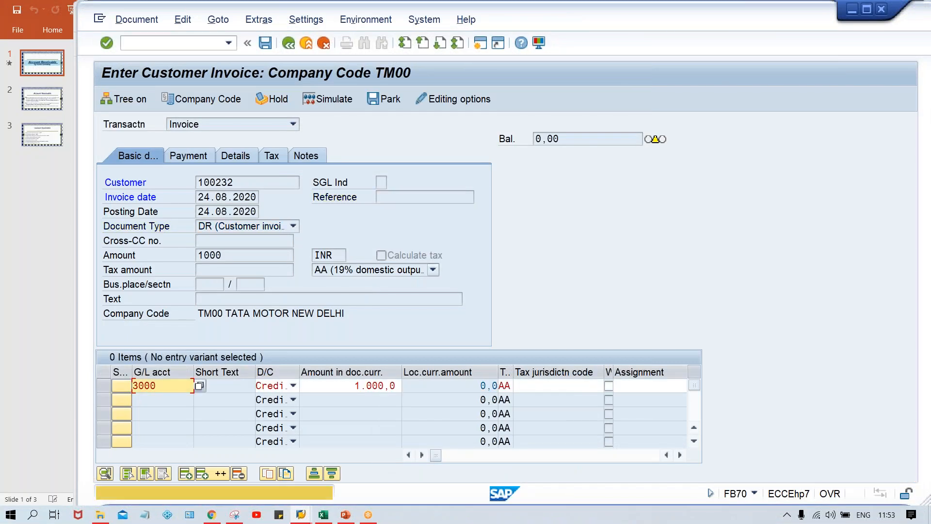
pyautogui.press('Return')
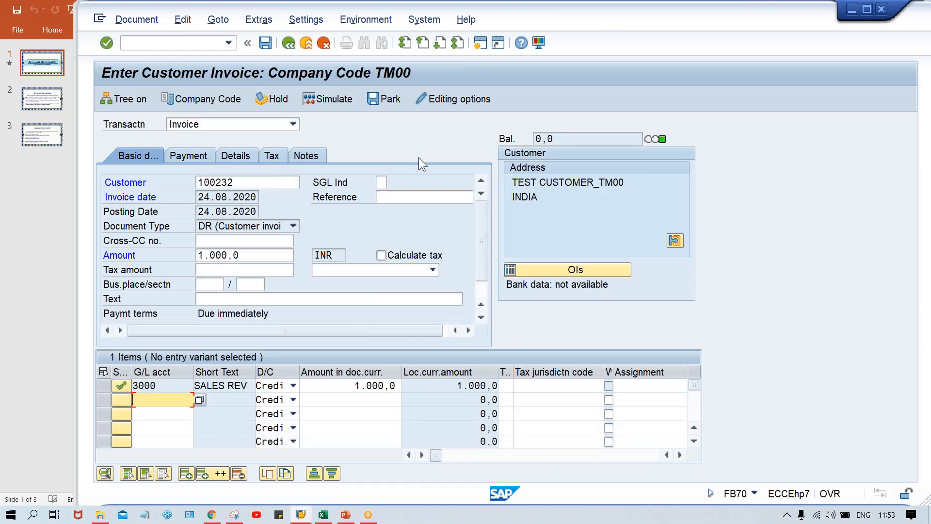
pyautogui.hotkey('ctrl', 's')
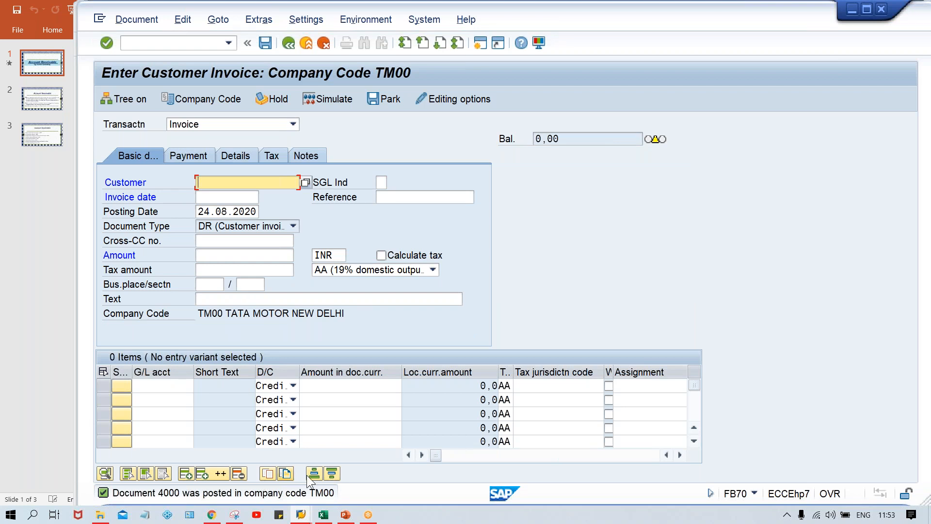
# Switch to the document type session, open the number range intervals for company code TM00, and check the status of interval 18.
pyautogui.click(299, 515)
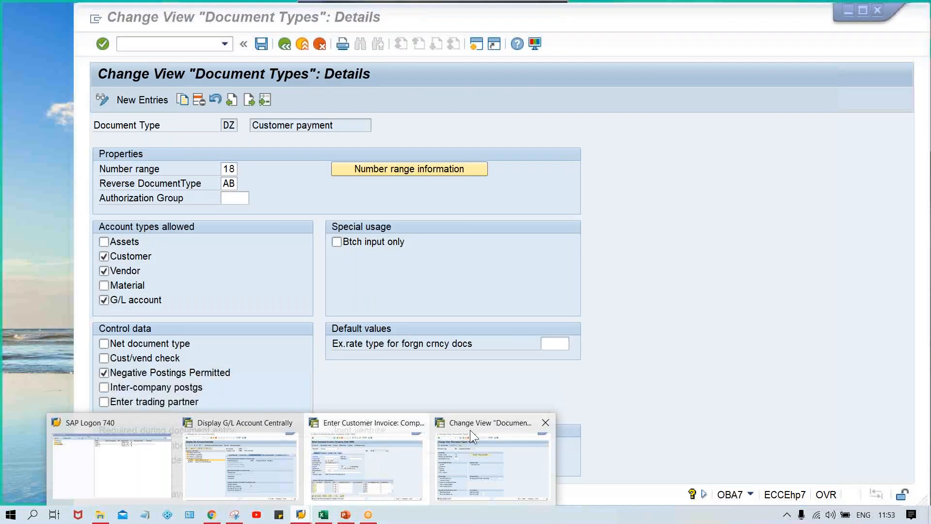
pyautogui.click(470, 430)
pyautogui.click(418, 165)
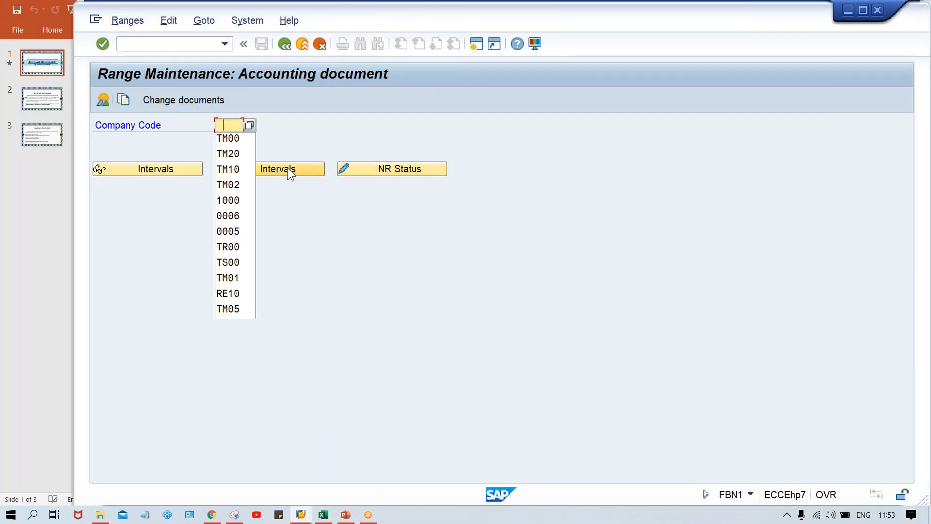
pyautogui.click(234, 129)
pyautogui.click(235, 138)
pyautogui.click(270, 169)
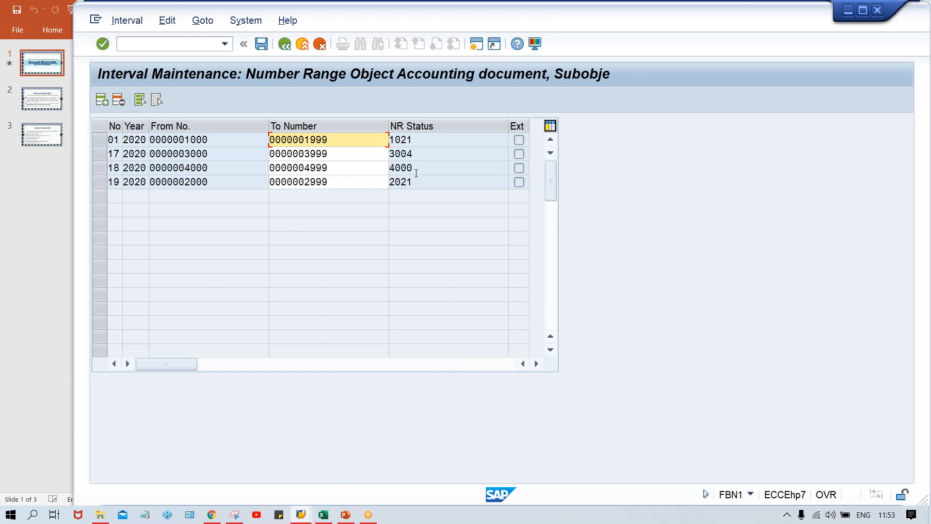
pyautogui.moveTo(423, 171); pyautogui.dragTo(376, 170)
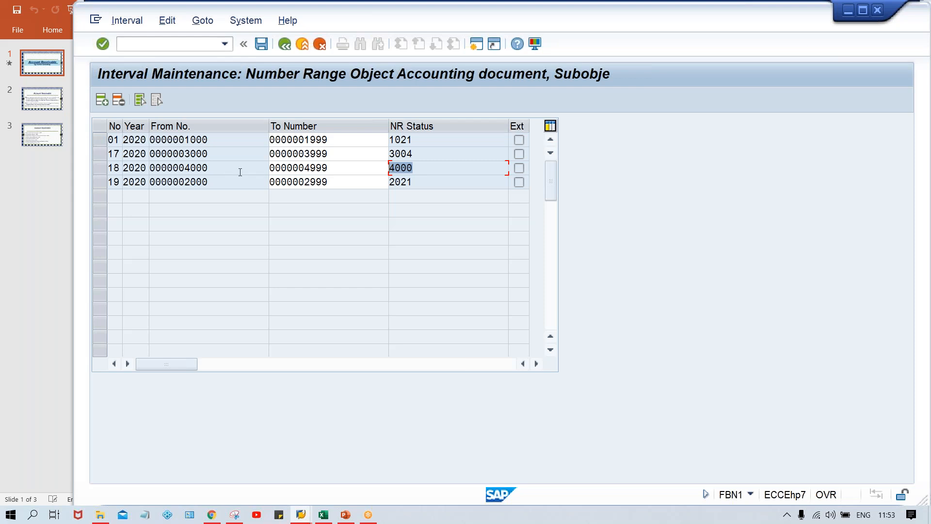
pyautogui.click(221, 169)
# Switch to the Excel workbook and enter INV. in F6 with the amount 1000 in G6.
pyautogui.hotkey('alt', 'Tab')
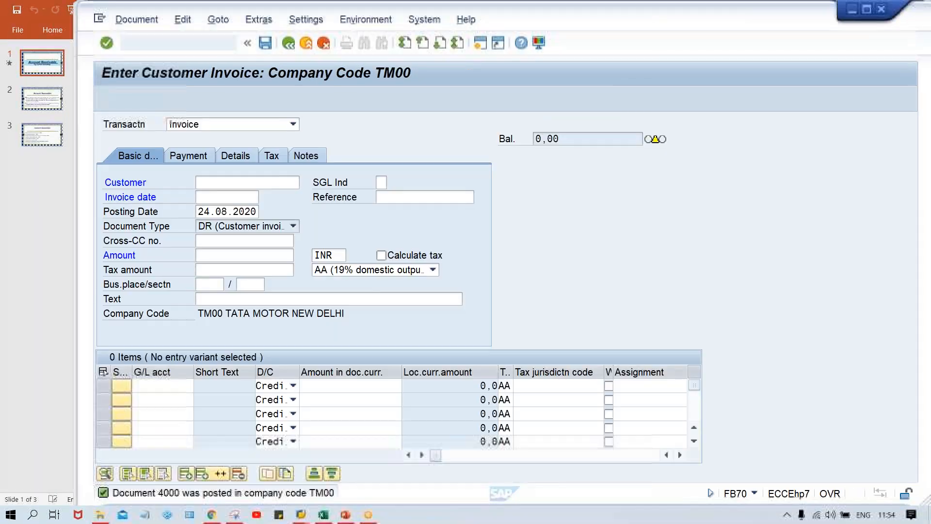
pyautogui.click(324, 514)
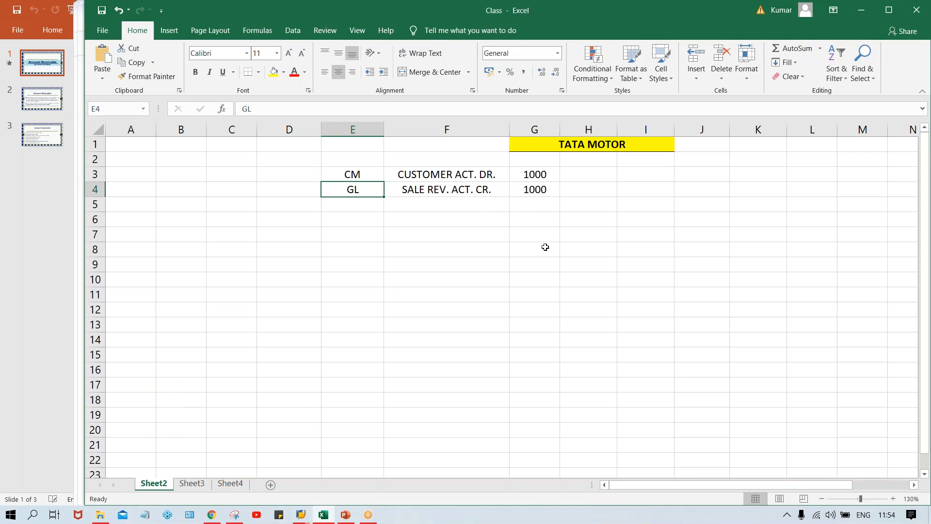
pyautogui.click(531, 222)
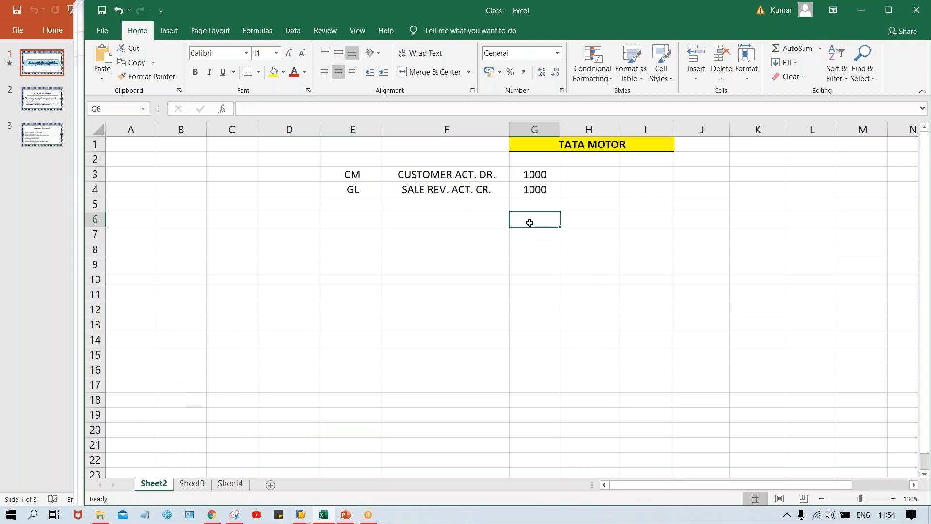
pyautogui.click(473, 221)
pyautogui.write('INV.')
pyautogui.press('Tab')
pyautogui.write('1000')
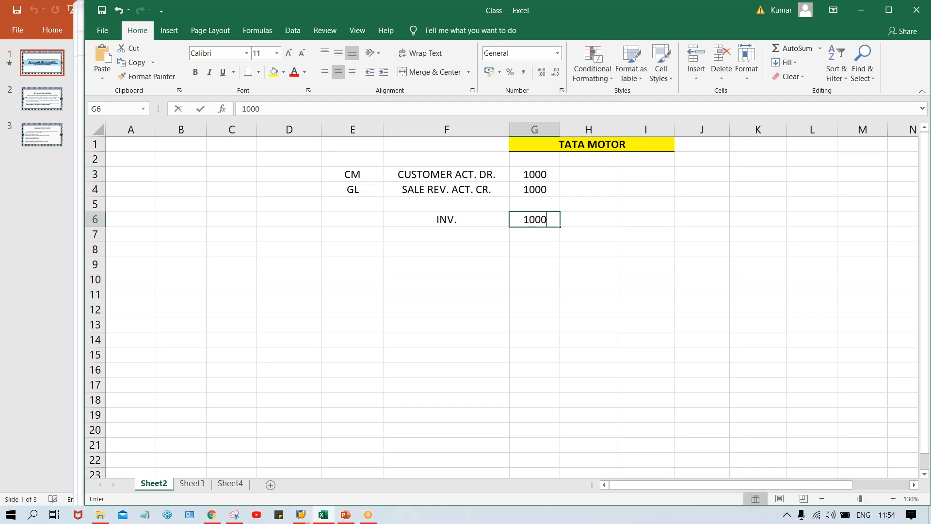
pyautogui.press('Return')
# Enter CCM in F7 with the amount 400 in G7.
pyautogui.write('CCM')
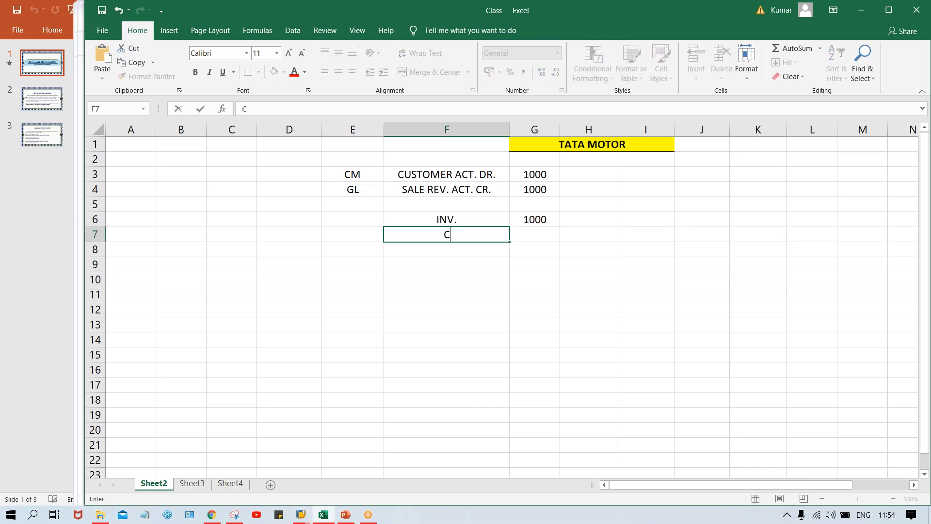
pyautogui.press('capslock')
pyautogui.press('capslock')
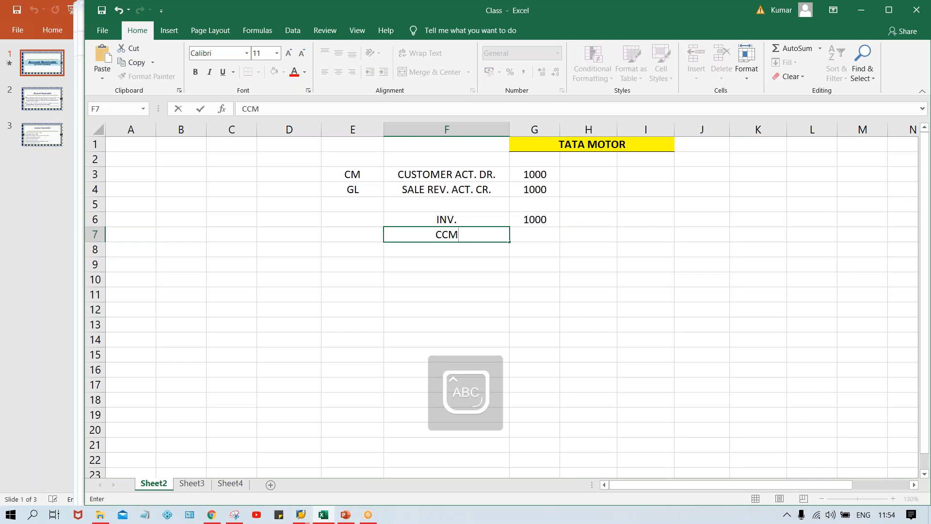
pyautogui.press('Tab')
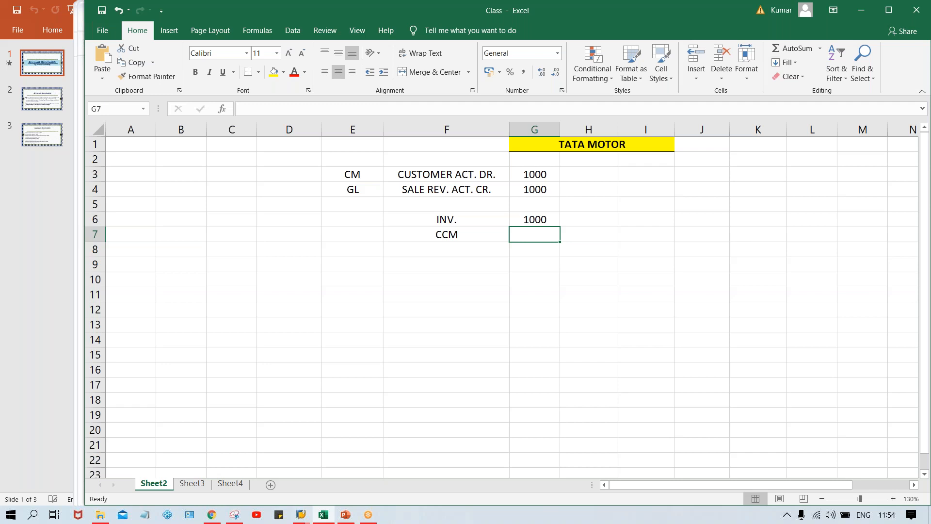
pyautogui.write('400')
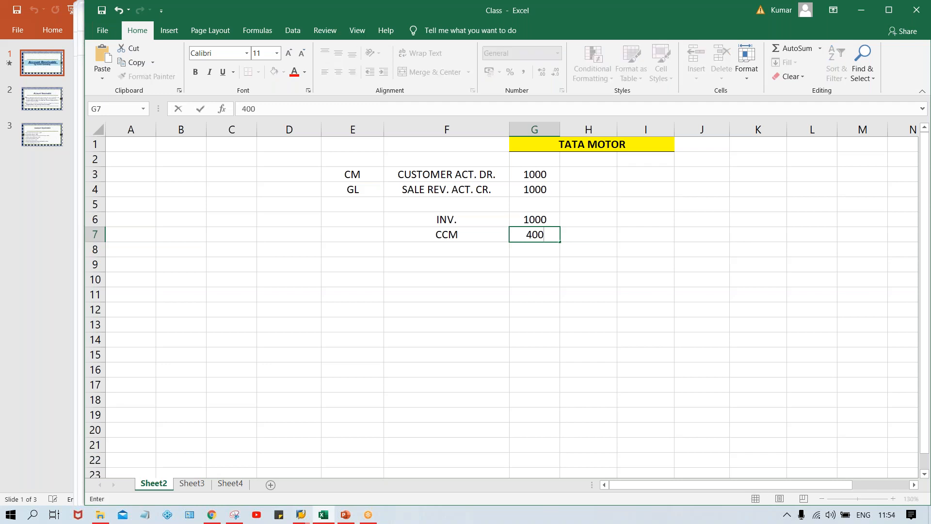
pyautogui.click(504, 249)
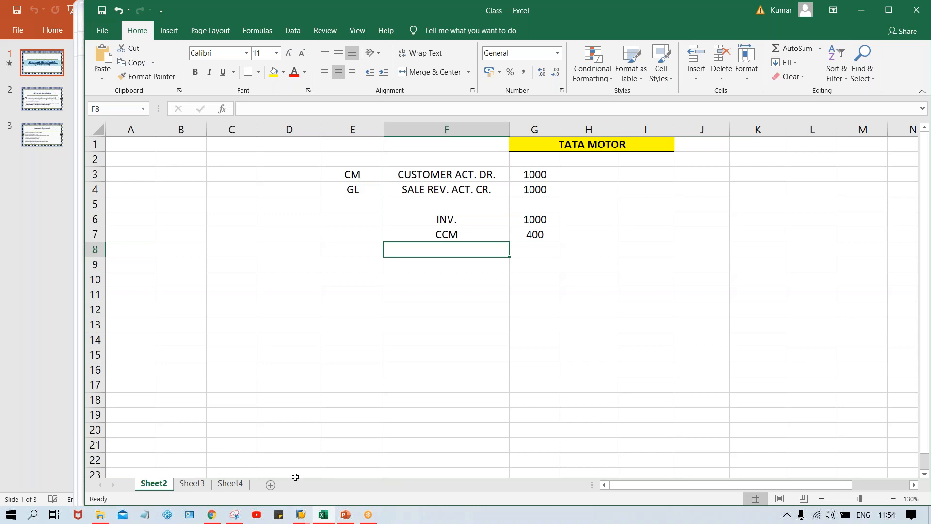
# Switch back to the SAP customer invoice session and change the transaction type to Credit memo.
pyautogui.moveTo(299, 517)
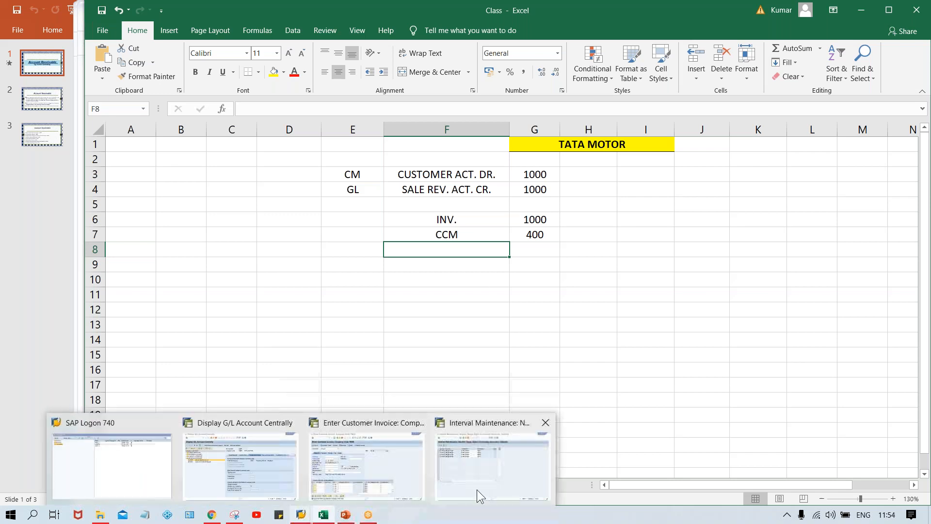
pyautogui.click(359, 463)
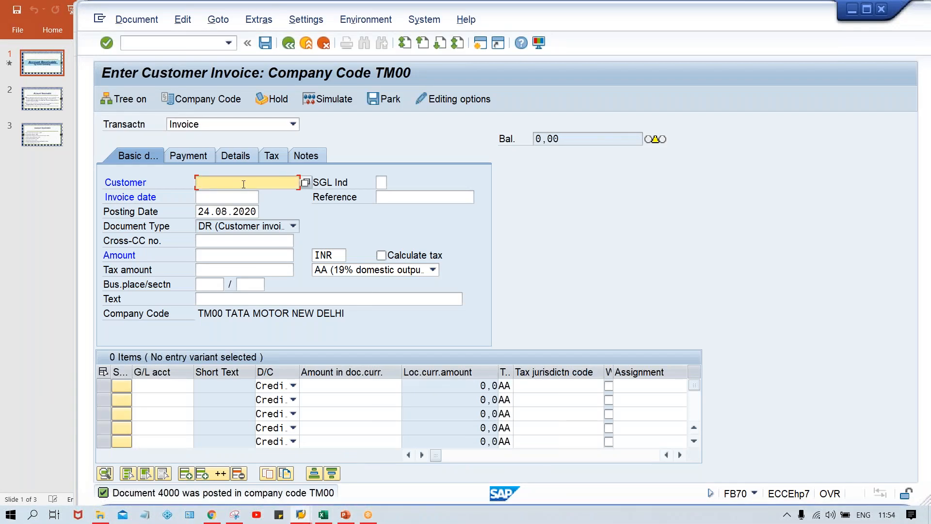
pyautogui.click(226, 127)
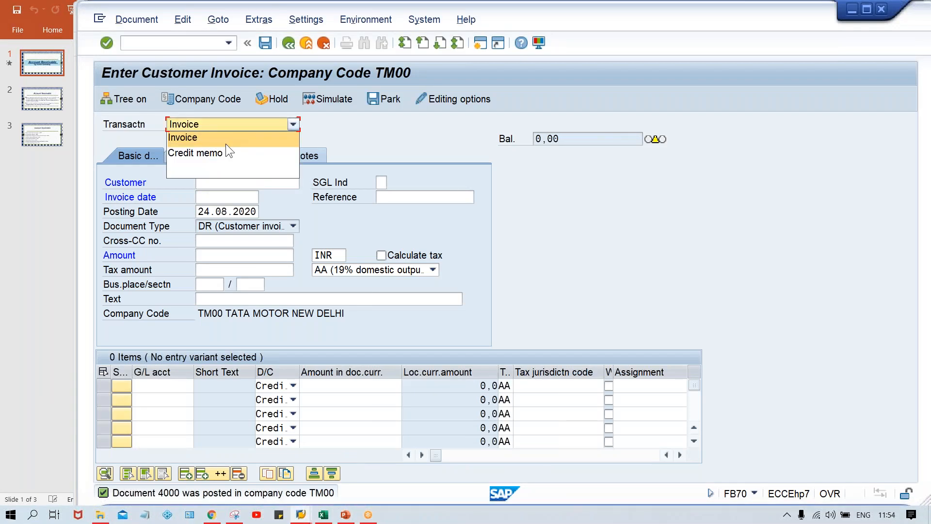
pyautogui.click(226, 143)
pyautogui.click(225, 125)
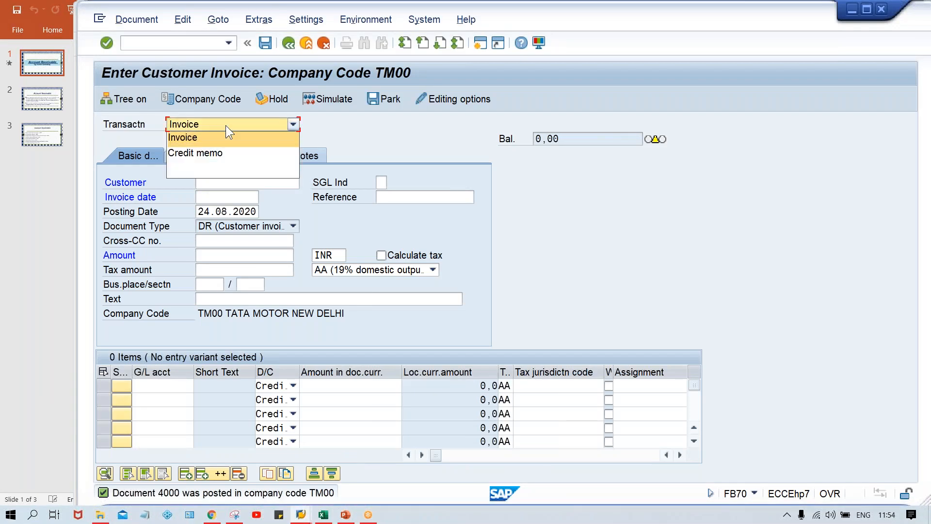
pyautogui.click(223, 153)
# Open customer credit memo entry in the same session with transaction FB75.
pyautogui.click(127, 43)
pyautogui.write('/NFB70')
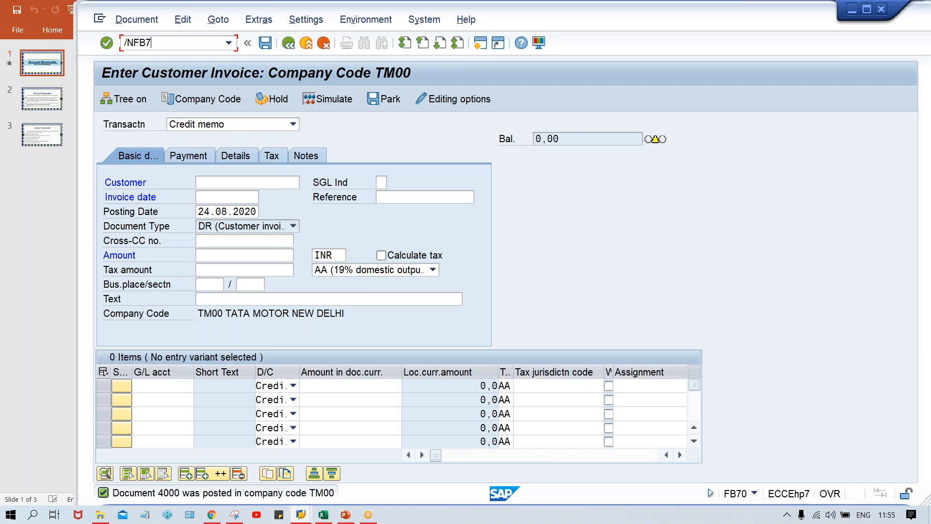
pyautogui.press('Return')
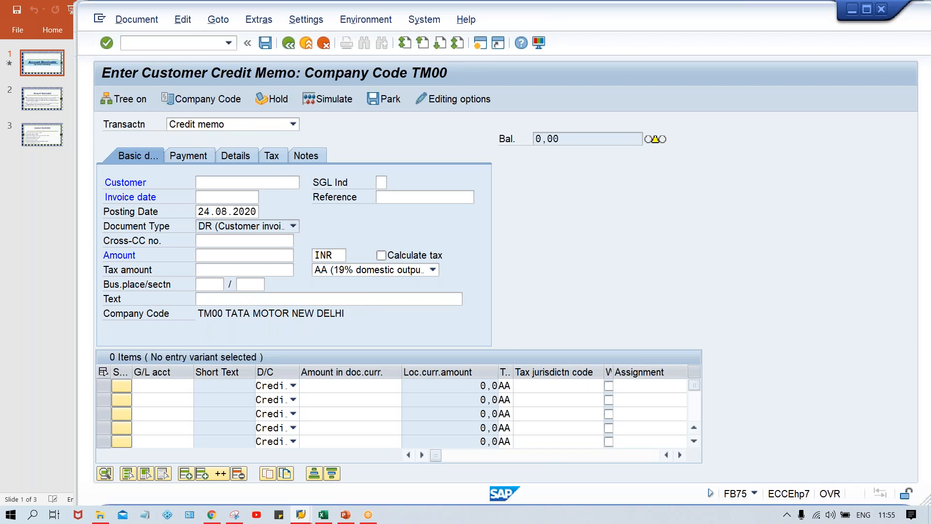
# Enter the customer account, document date 24.08.2020 and an amount of 400 INR in the credit memo header.
pyautogui.press('BackSpace')
pyautogui.press('Tab')
pyautogui.press('Tab')
pyautogui.press('BackSpace')
pyautogui.press('Return')
pyautogui.press('Tab')
pyautogui.press('Tab')
pyautogui.press('Tab')
pyautogui.press('Tab')
pyautogui.write('4000')
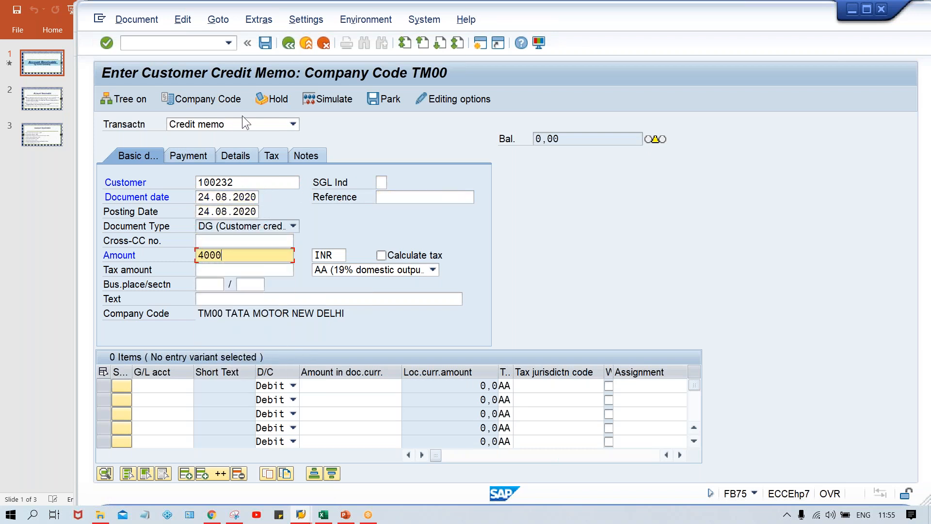
pyautogui.press('BackSpace')
pyautogui.press('Tab')
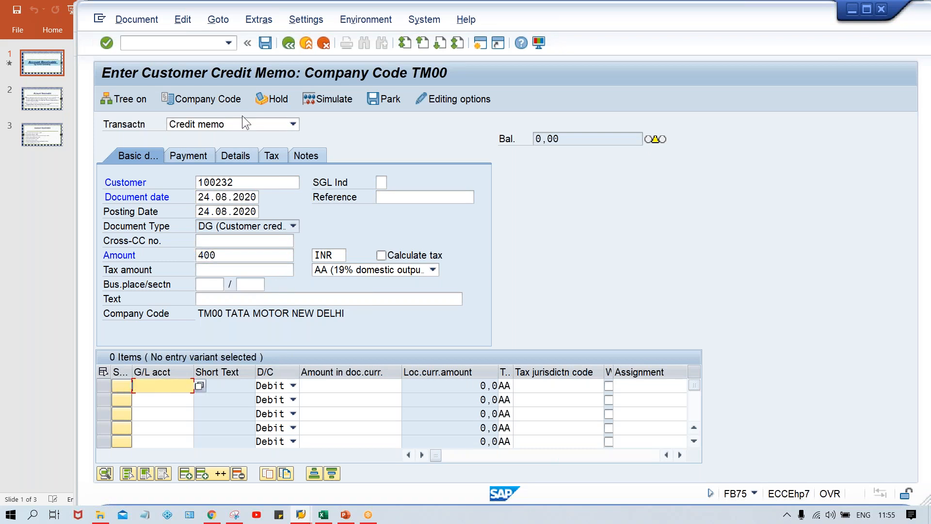
# Enter the sales revenue G/L account as a debit in the credit memo's first line item.
pyautogui.press('Down')
pyautogui.press('Return')
pyautogui.press('Tab')
pyautogui.press('Tab')
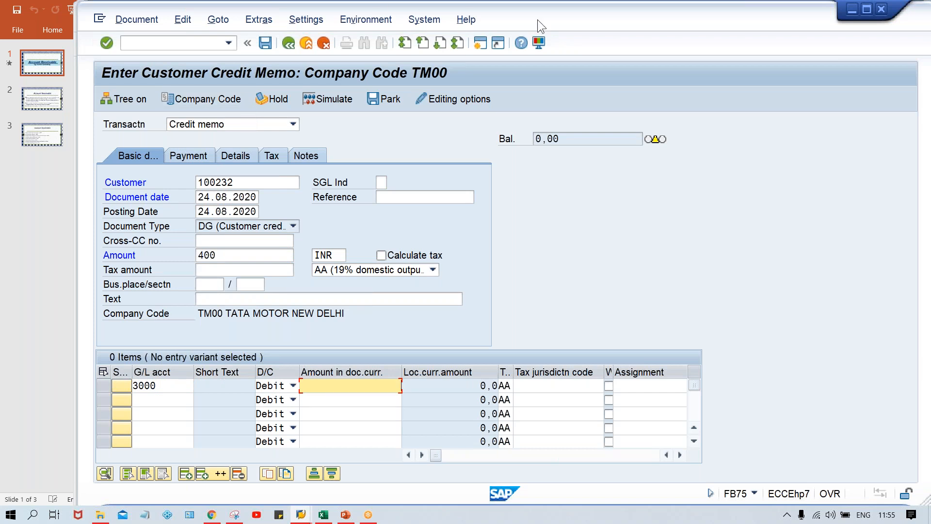
# Open a new session and use transaction FBL5N to review the customer's open items in company code TM00.
pyautogui.click(481, 43)
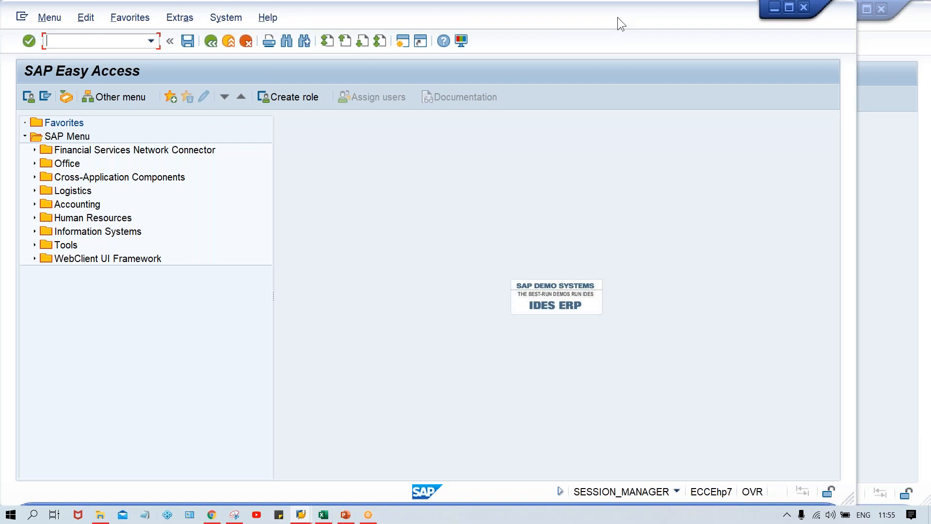
pyautogui.moveTo(627, 16); pyautogui.dragTo(703, 19)
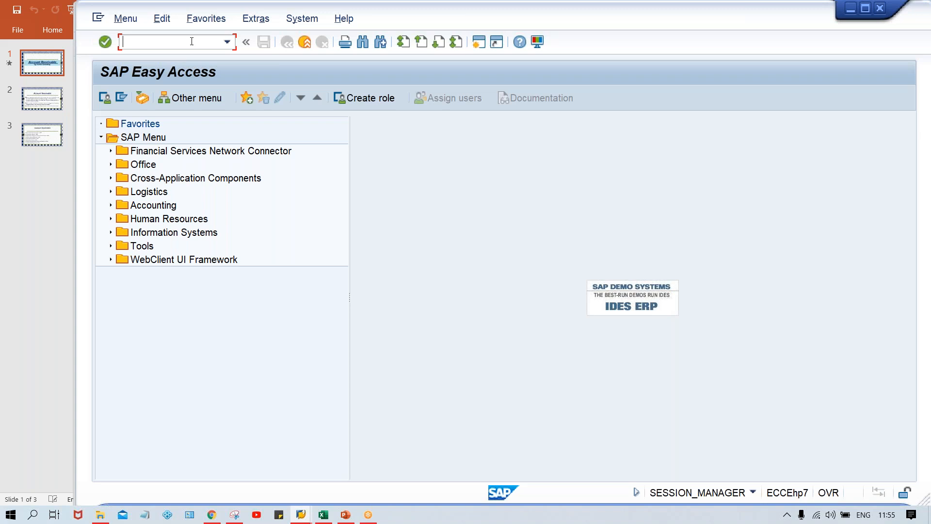
pyautogui.write('FBL5N')
pyautogui.press('Return')
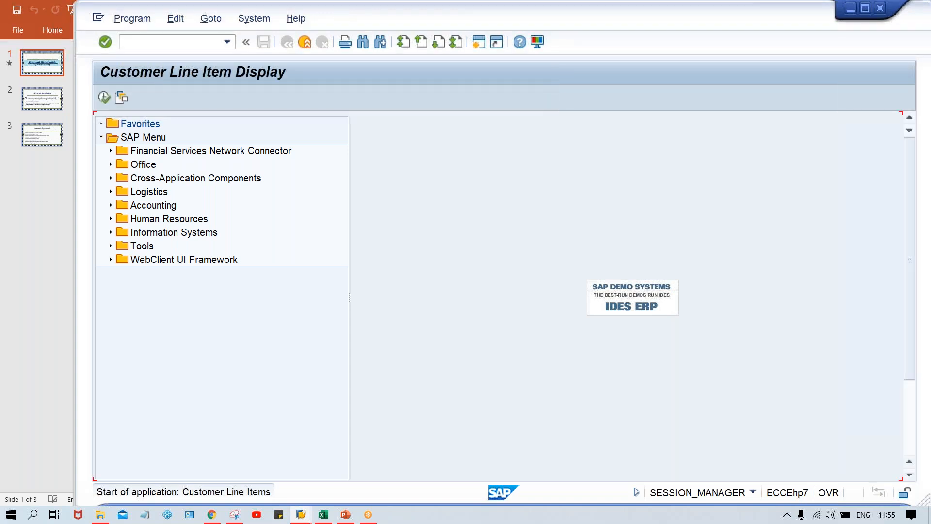
pyautogui.write('100')
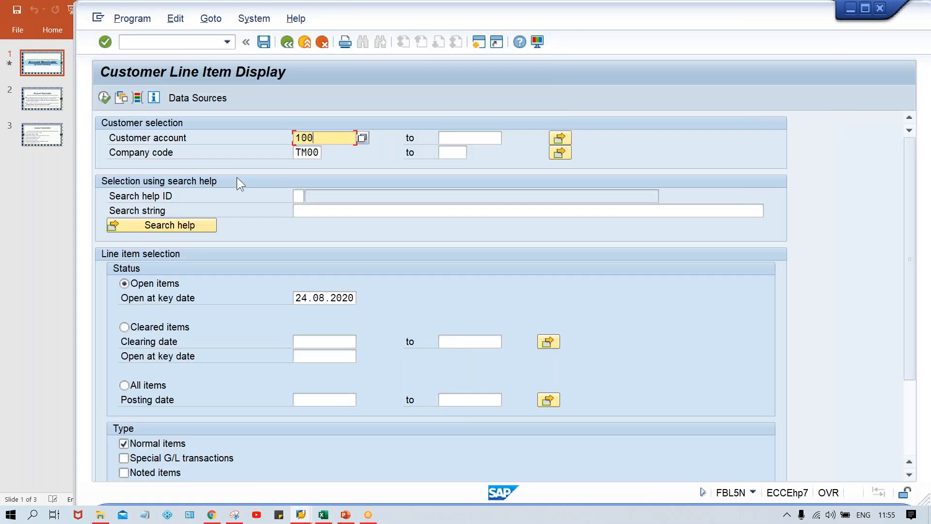
pyautogui.write('232')
pyautogui.click(104, 97)
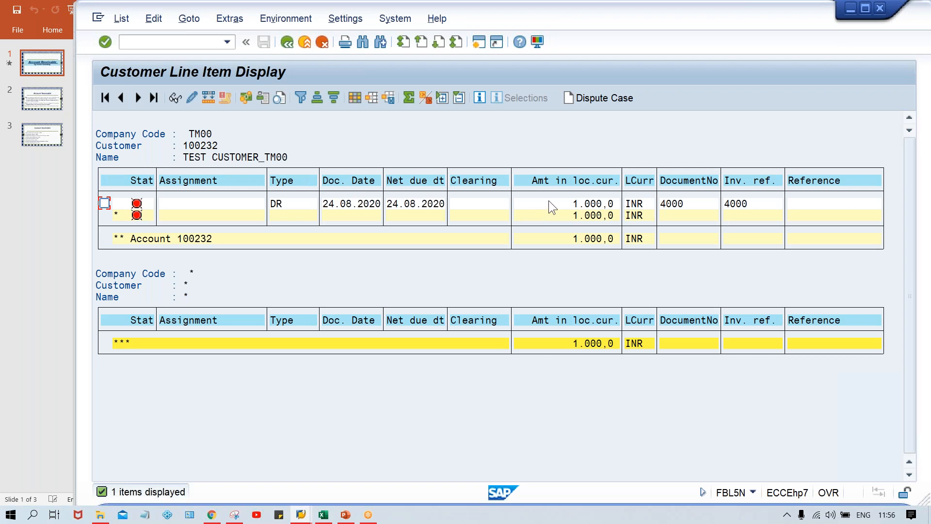
pyautogui.click(571, 205)
# Return to the credit memo session, set the sales revenue line's amount to 400, and validate the entry.
pyautogui.hotkey('alt', 'Tab')
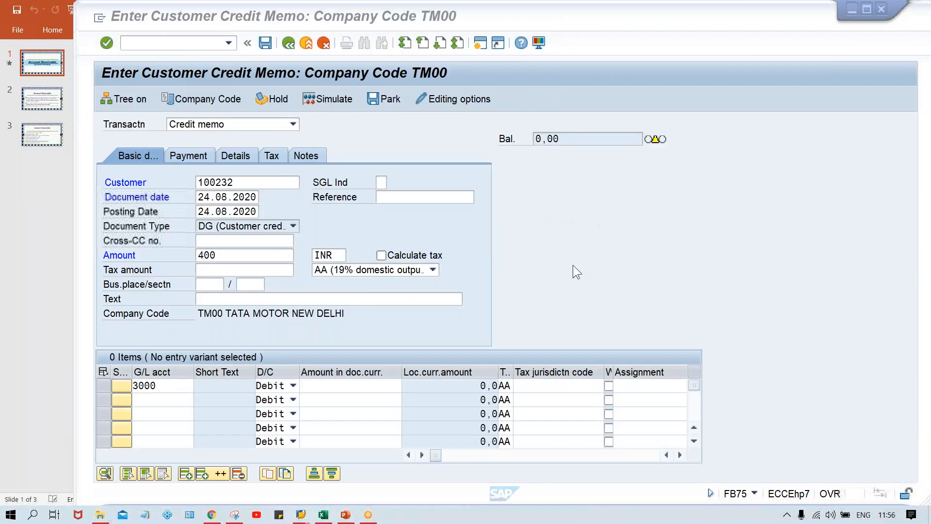
pyautogui.press('Return')
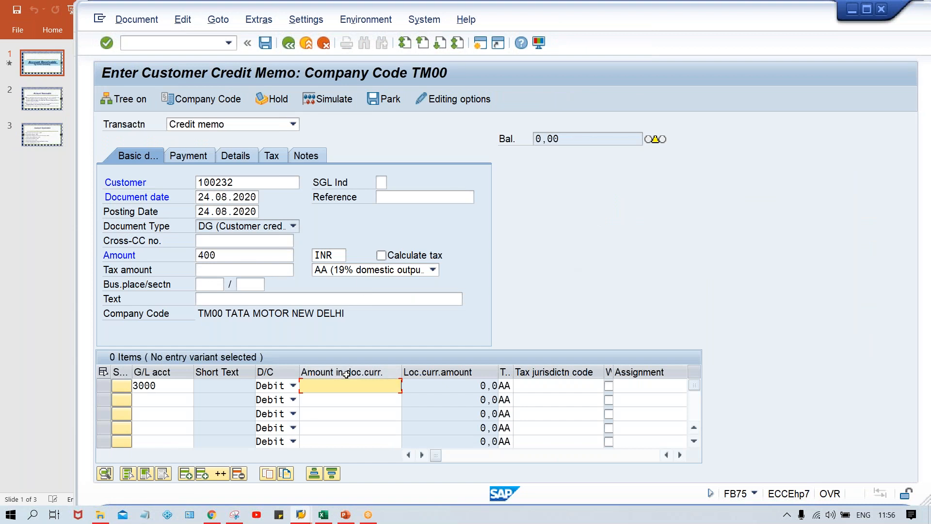
pyautogui.write('400')
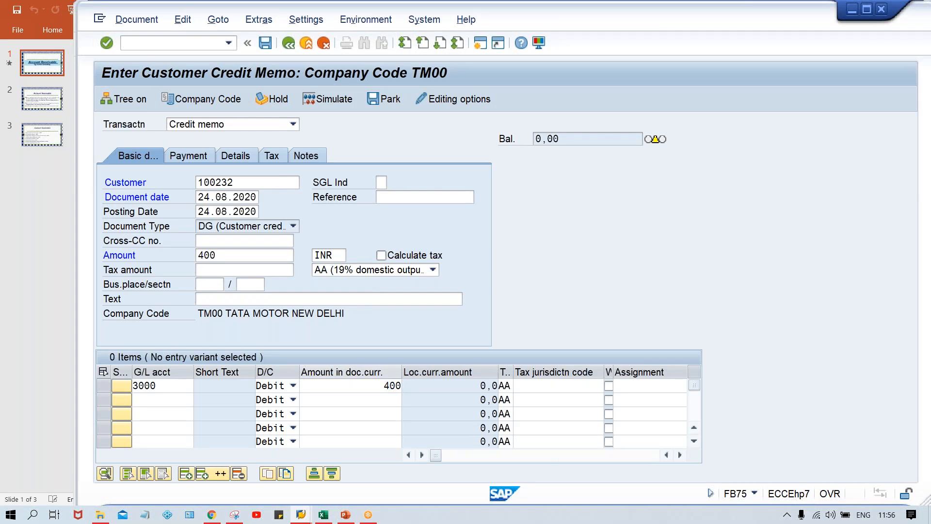
pyautogui.press('Return')
pyautogui.press('Return')
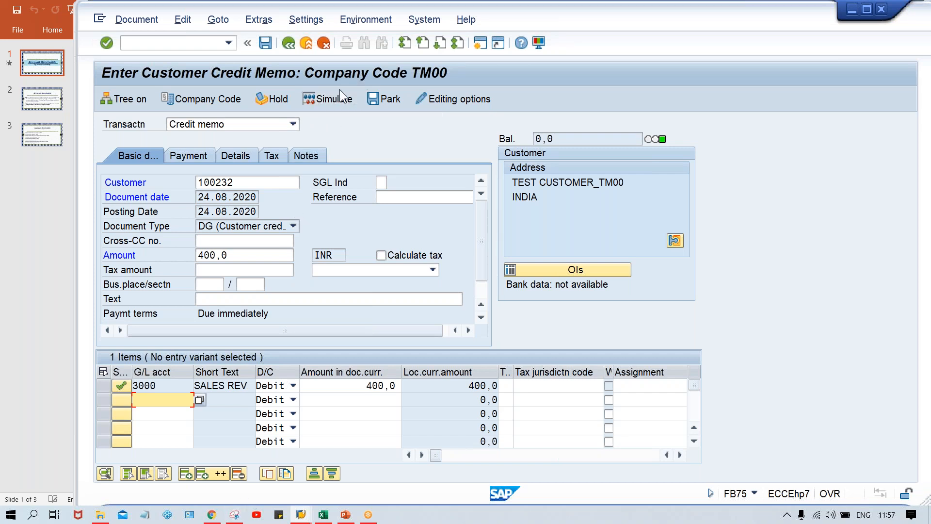
# Simulate the credit memo and compare its line amounts with the open invoice in the customer line item display.
pyautogui.click(324, 101)
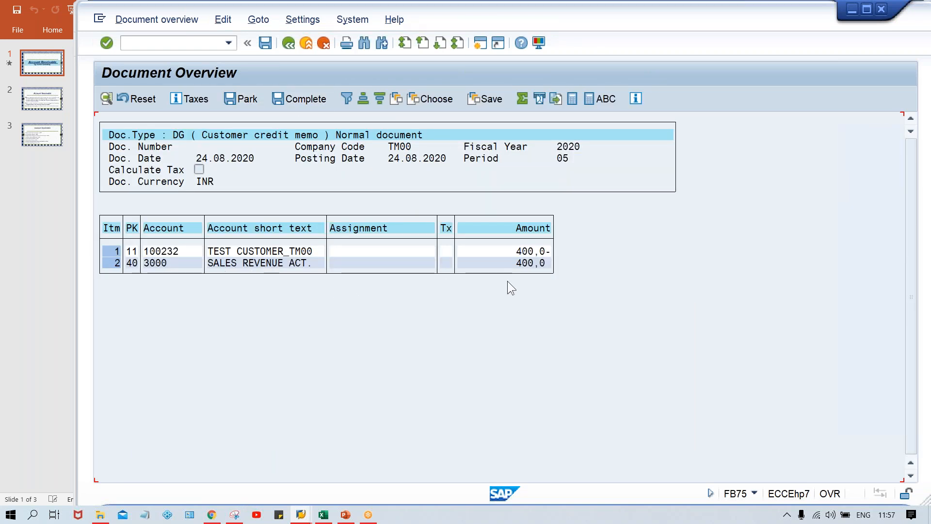
pyautogui.click(520, 261)
pyautogui.hotkey('alt', 'Tab')
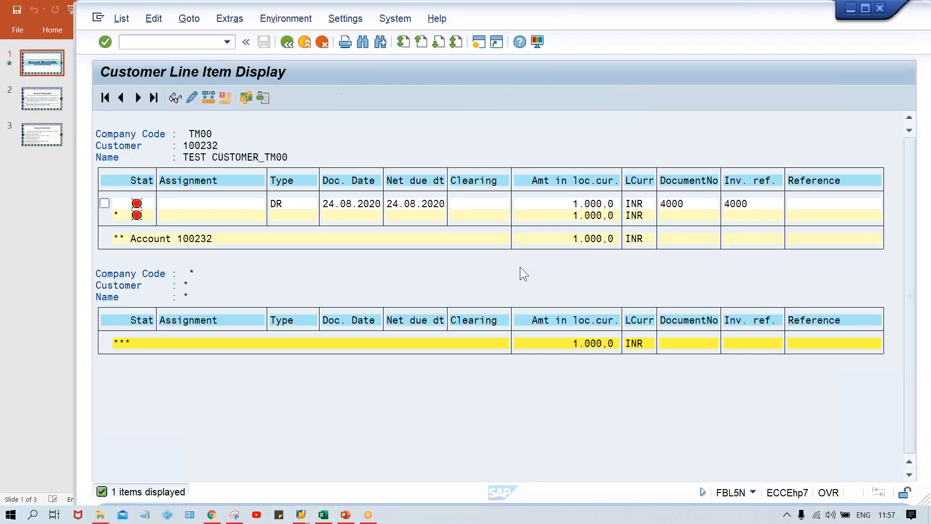
pyautogui.click(571, 206)
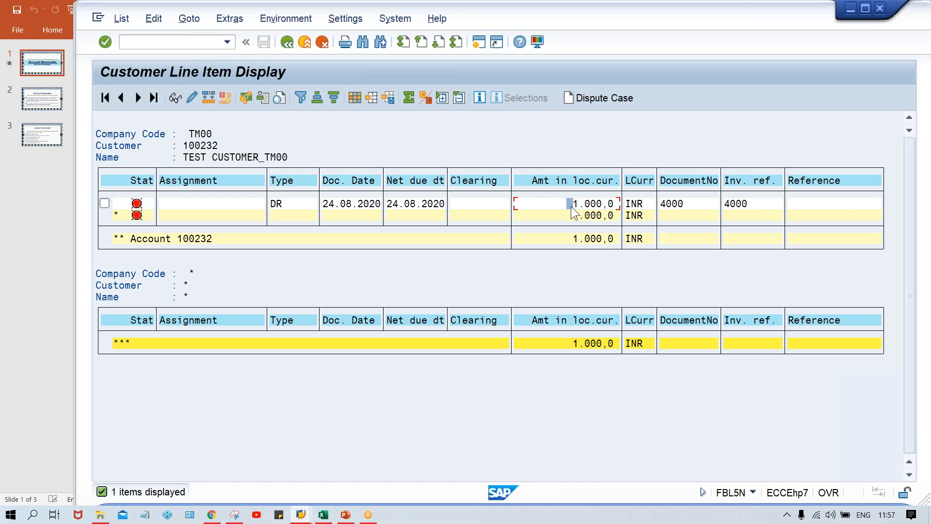
pyautogui.hotkey('alt', 'Tab')
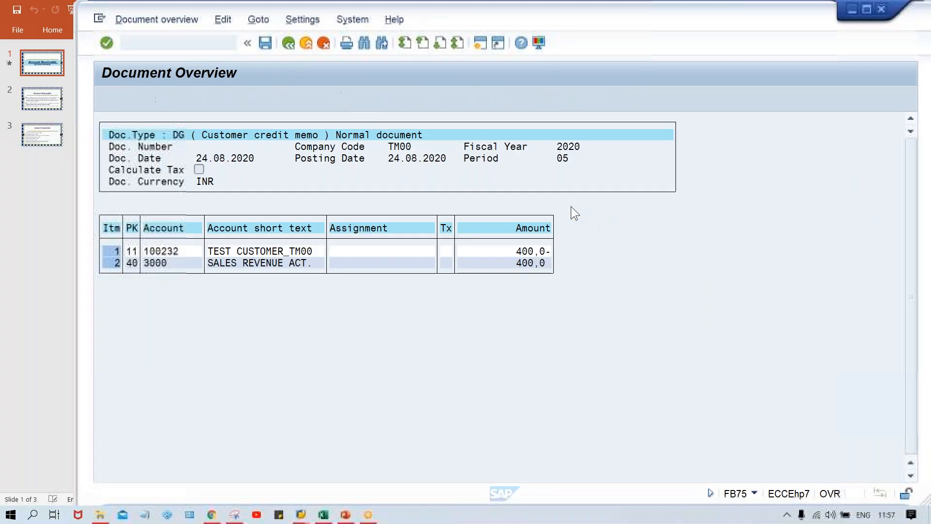
# Check the simulated credit memo's line amounts against the customer's open invoice, and post the credit memo.
pyautogui.click(518, 263)
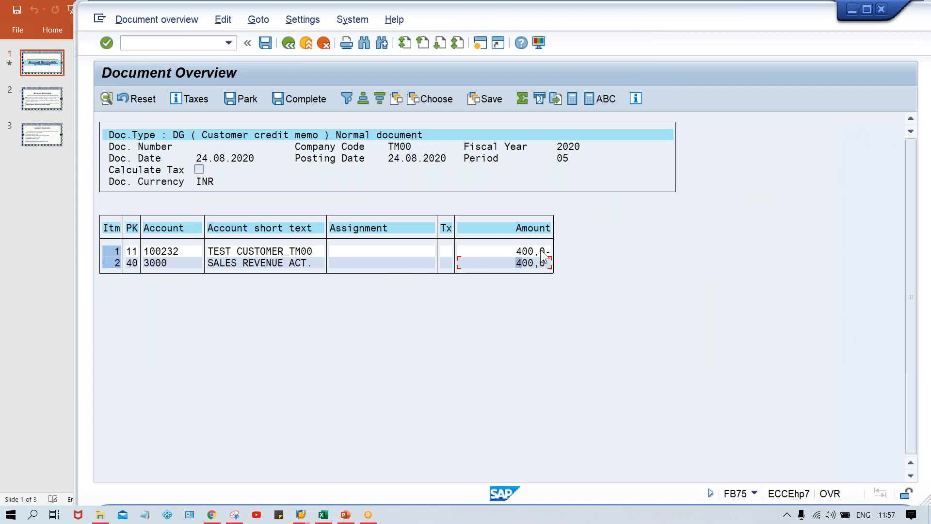
pyautogui.click(510, 251)
pyautogui.hotkey('alt', 'Tab')
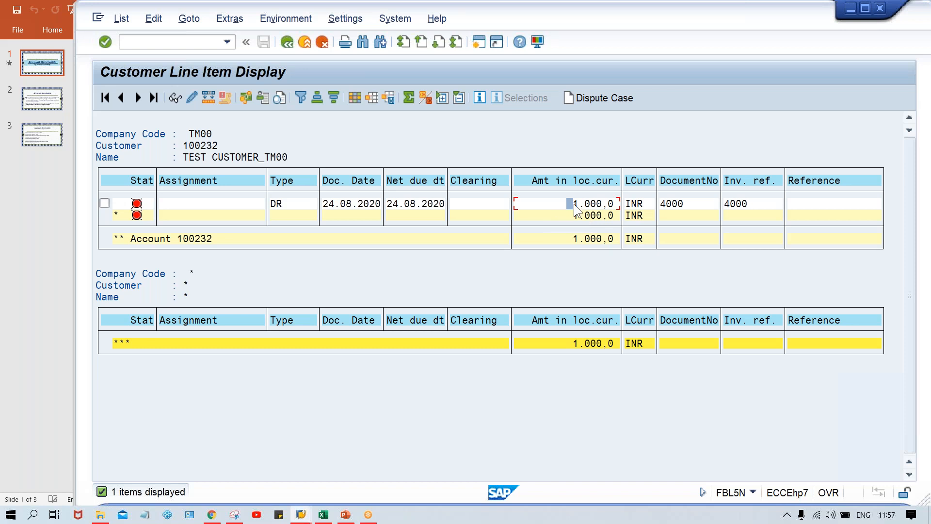
pyautogui.click(571, 243)
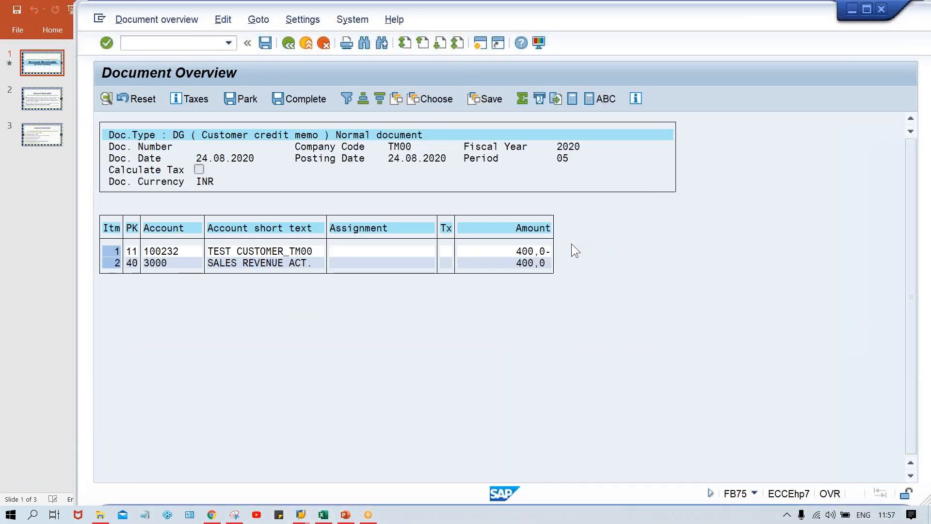
pyautogui.hotkey('ctrl', 's')
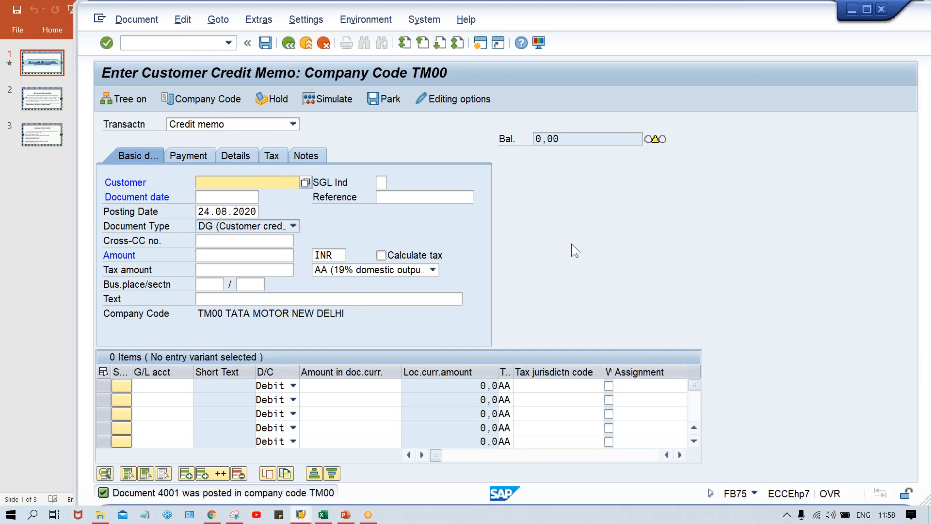
# Return to the customer line item display, check the posted document number in the credit memo session, and refresh the item list.
pyautogui.hotkey('alt', 'Tab')
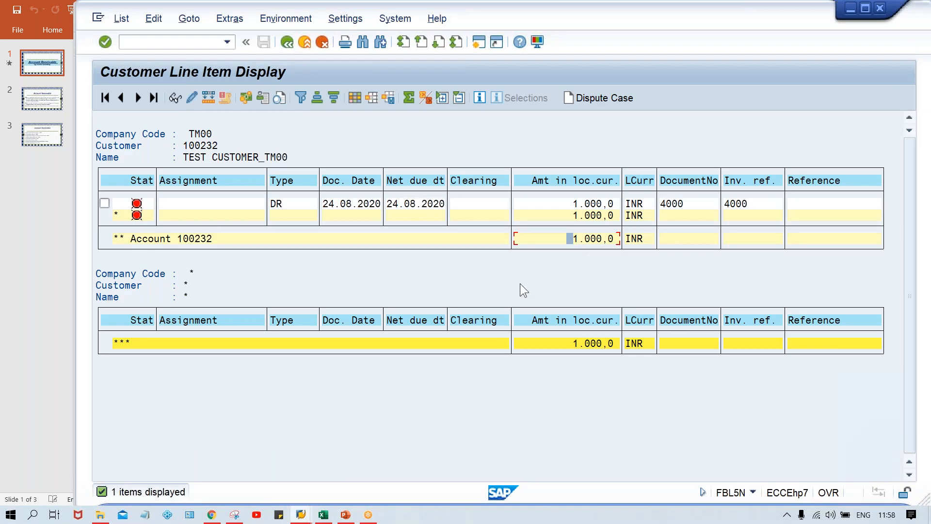
pyautogui.hotkey('alt', 'Tab')
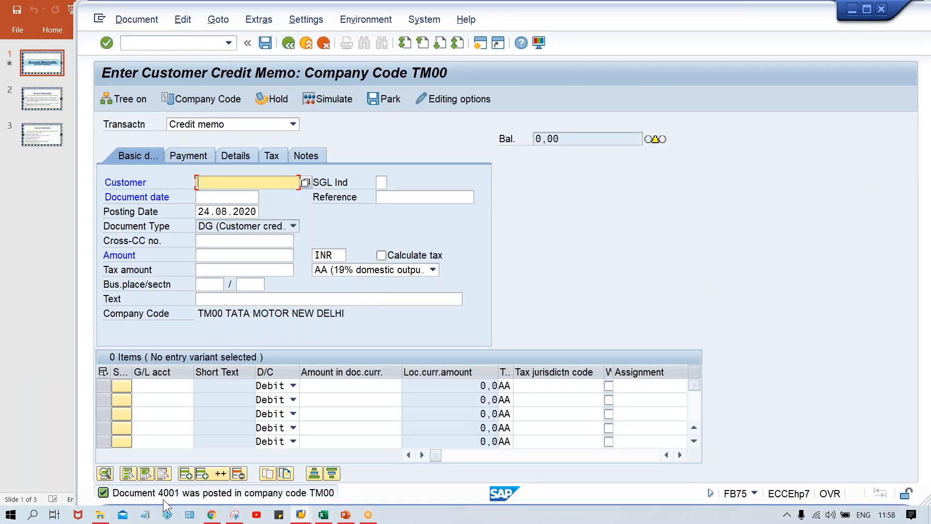
pyautogui.hotkey('alt', 'Tab')
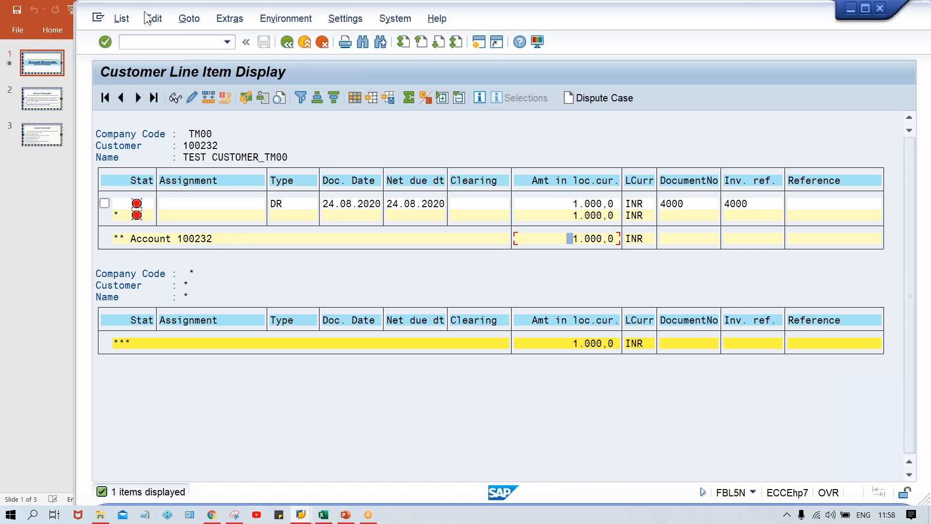
pyautogui.click(120, 19)
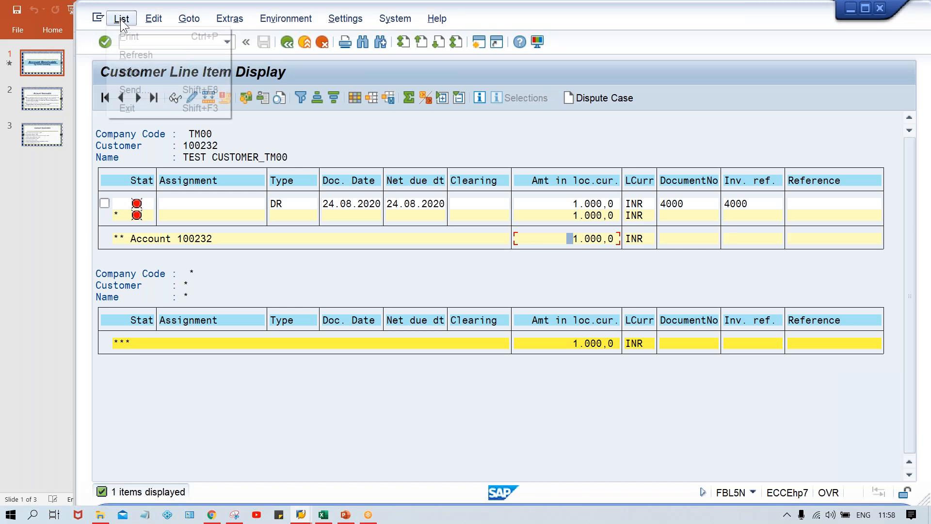
pyautogui.click(136, 54)
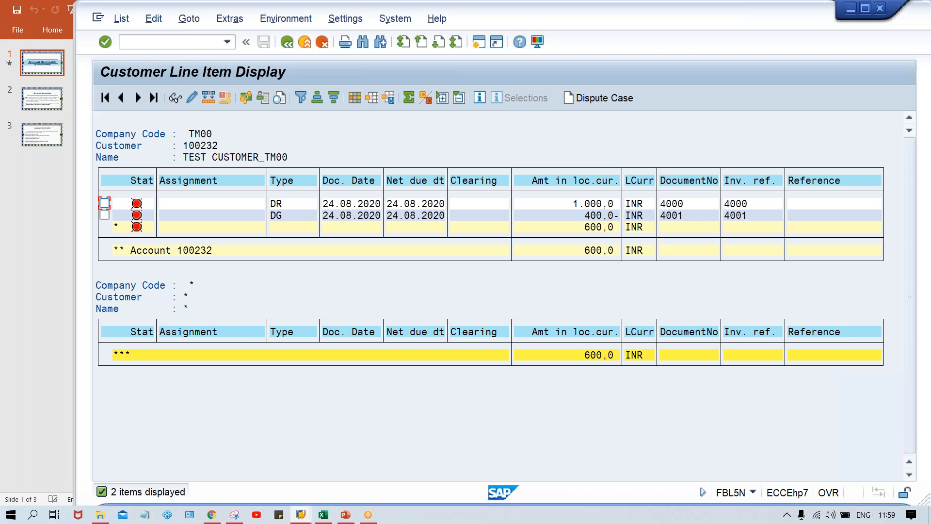
# Switch to the Excel workbook and enter 1000.00 in cell G10 and 400.00 in cell G11 as text.
pyautogui.click(323, 516)
pyautogui.click(546, 281)
pyautogui.write('1000.00')
pyautogui.press('Return')
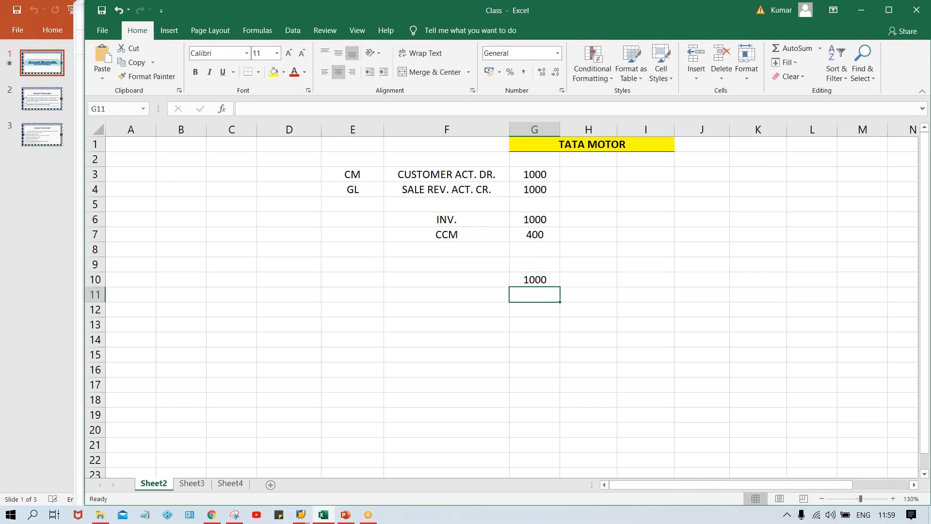
pyautogui.click(533, 279)
pyautogui.write("'")
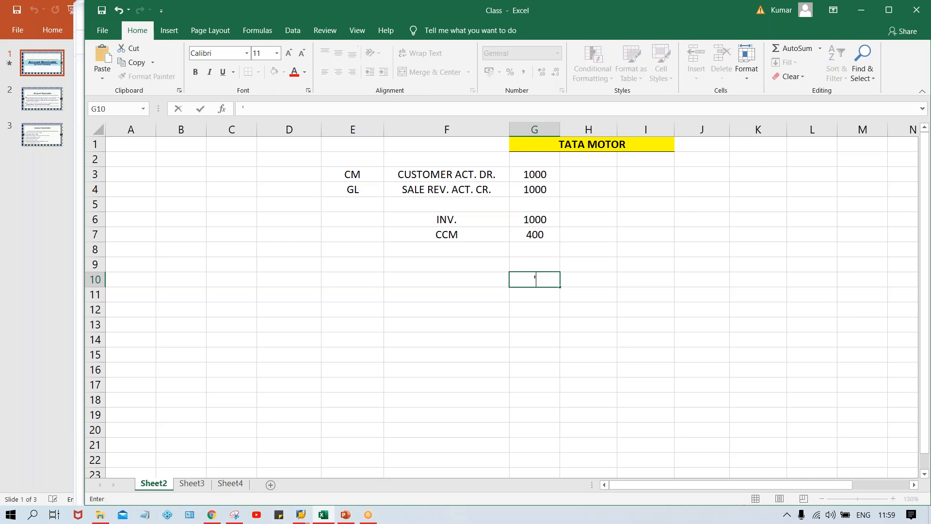
pyautogui.write('1000.00')
pyautogui.press('Return')
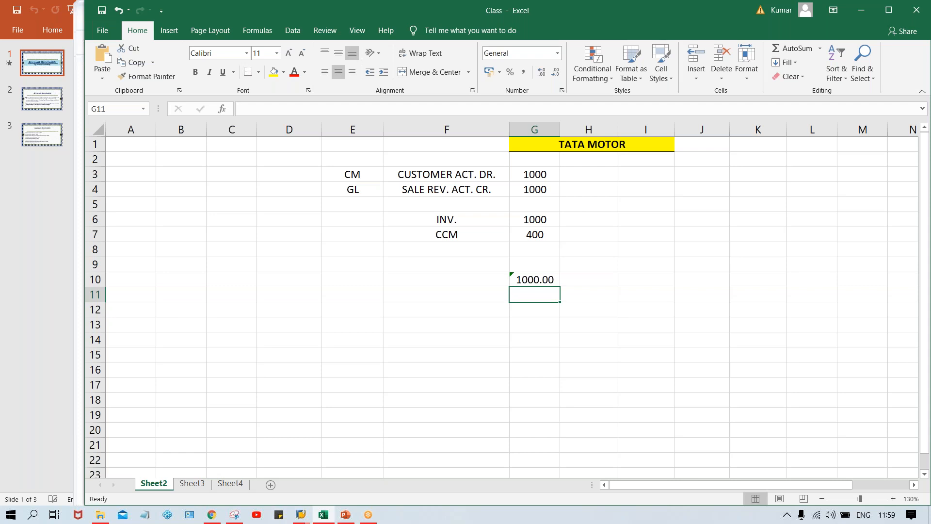
pyautogui.write("'4")
pyautogui.write('00.00')
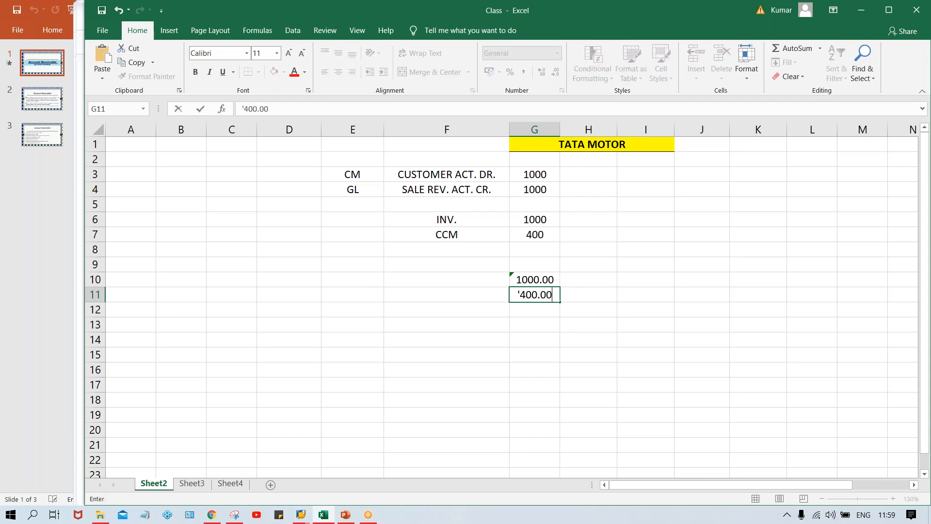
pyautogui.press('Return')
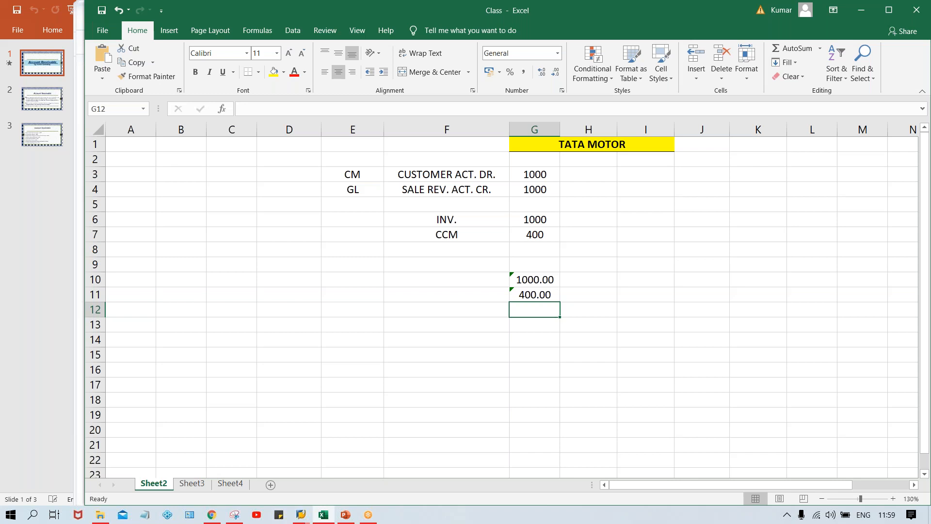
# Clear the trial amounts from cells G9 to G12 in the worksheet.
pyautogui.click(537, 297)
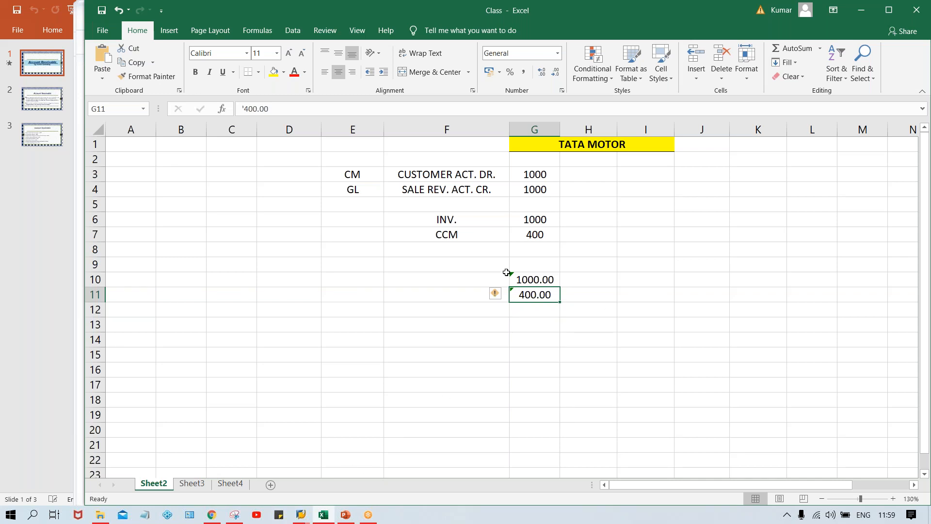
pyautogui.moveTo(538, 264); pyautogui.dragTo(545, 309)
pyautogui.press('Delete')
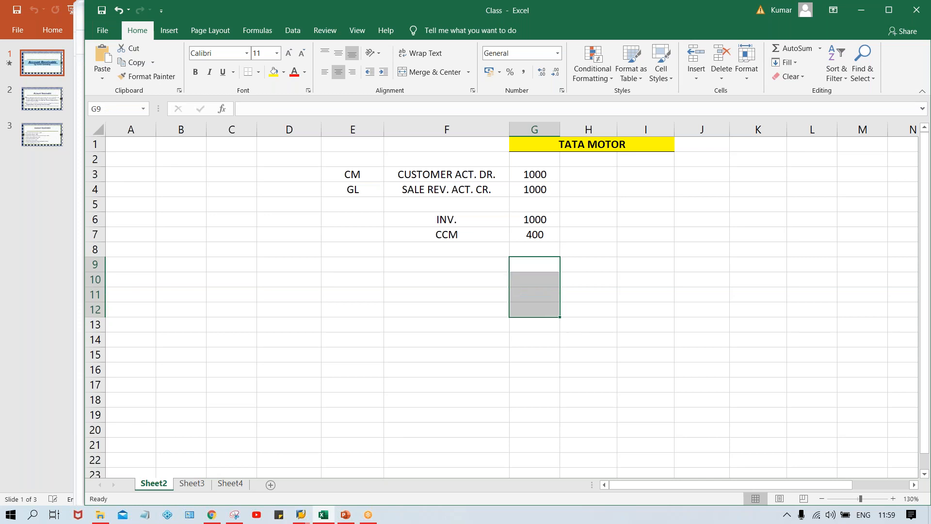
pyautogui.click(536, 342)
pyautogui.click(530, 268)
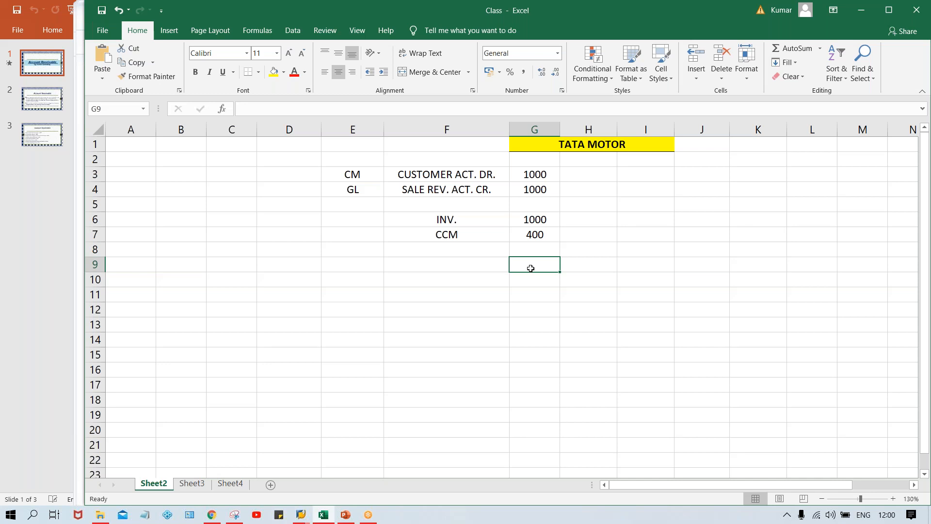
# Review the INV. and CCM amounts in the worksheet, and compare them with the customer's account balance in the SAP line item display.
pyautogui.click(539, 216)
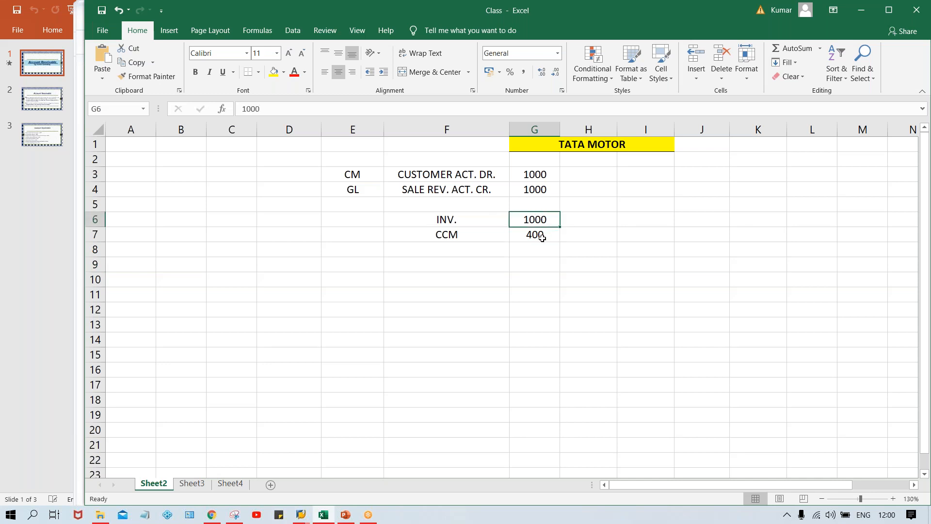
pyautogui.click(539, 239)
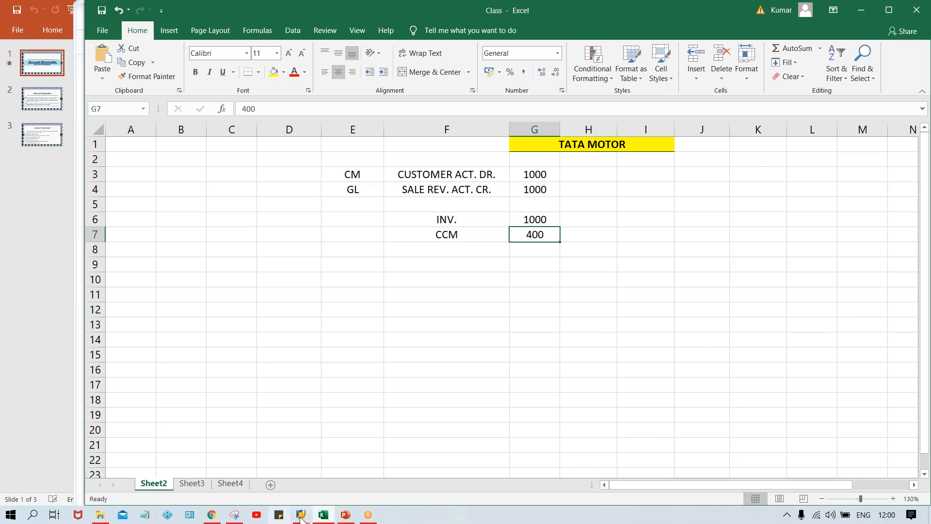
pyautogui.moveTo(301, 516)
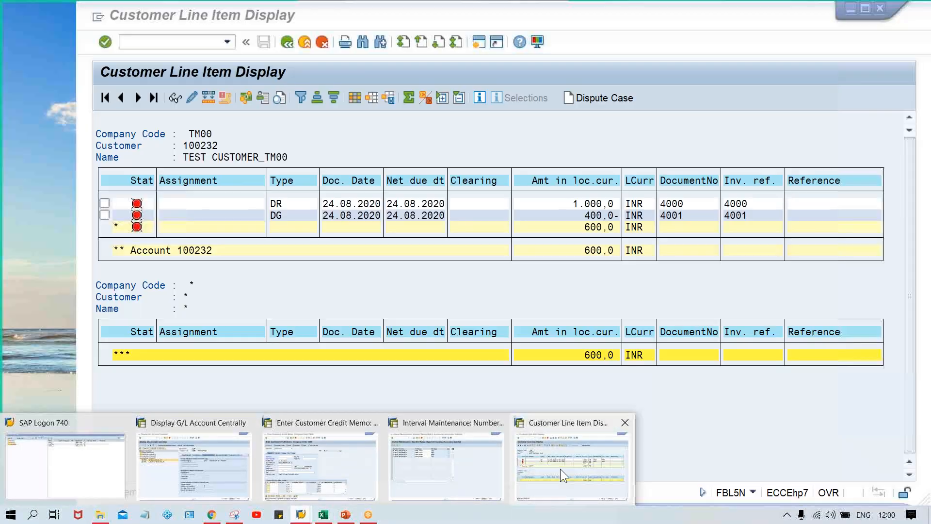
pyautogui.click(560, 469)
pyautogui.click(575, 250)
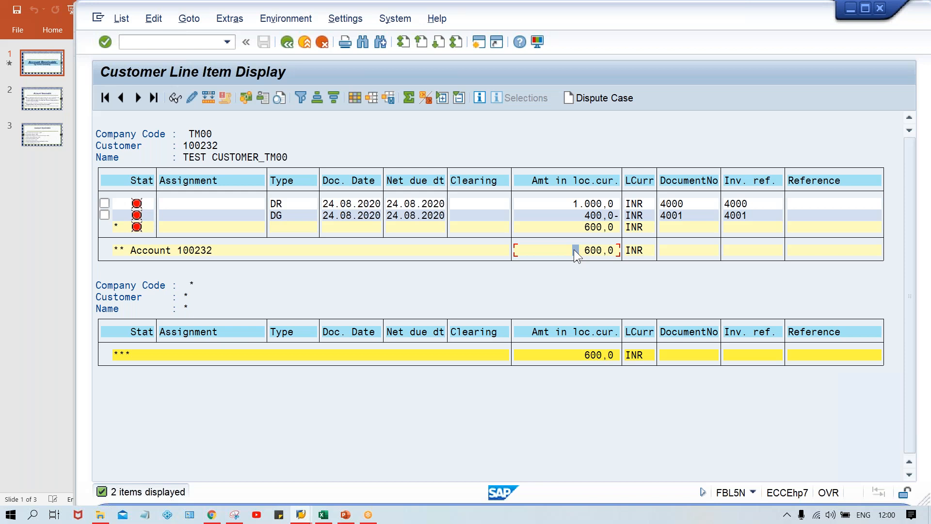
# Switch to the customer credit memo session and replace it with the incoming payments transaction F-28.
pyautogui.click(300, 516)
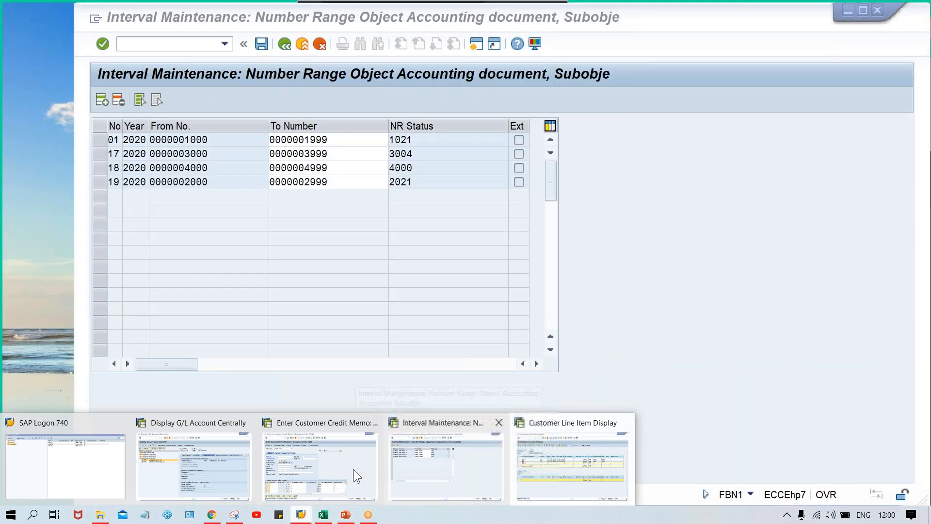
pyautogui.click(353, 469)
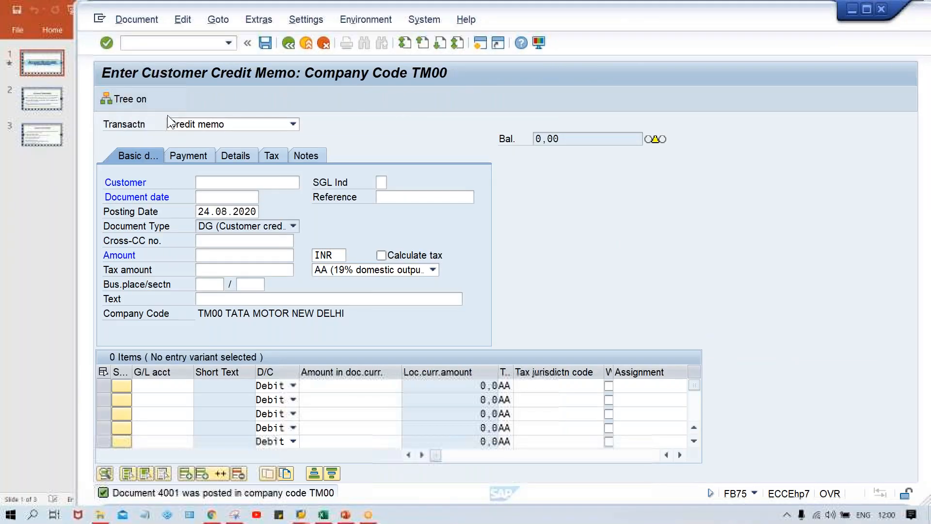
pyautogui.click(152, 44)
pyautogui.write('/')
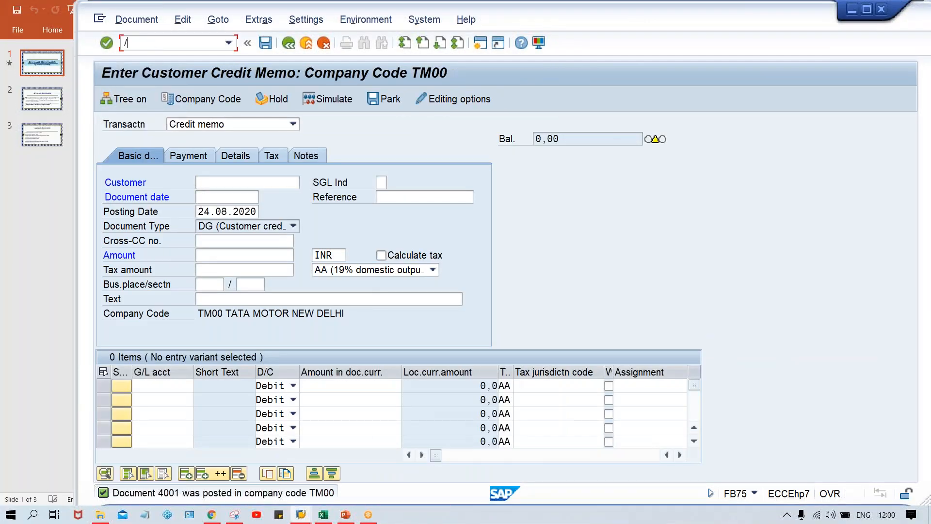
pyautogui.write('NF-28')
pyautogui.press('Return')
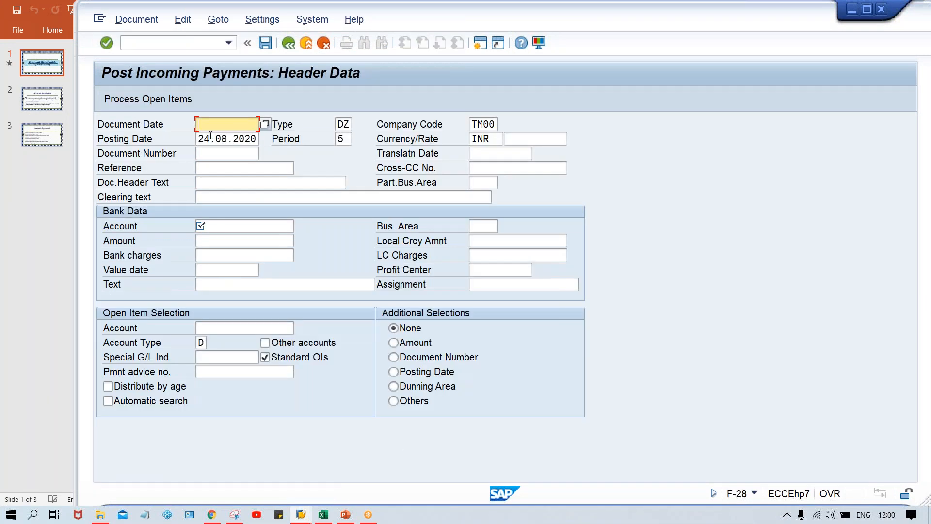
# Set the payment's document date to 24.08.2020 and enter the HDFC bank G/L account in the bank data.
pyautogui.write('24.08.2020')
pyautogui.press('Tab')
pyautogui.press('Tab')
pyautogui.hotkey('ctrl', 'Tab')
pyautogui.hotkey('ctrl', 'Tab')
pyautogui.hotkey('ctrl', 'shift', 'Tab')
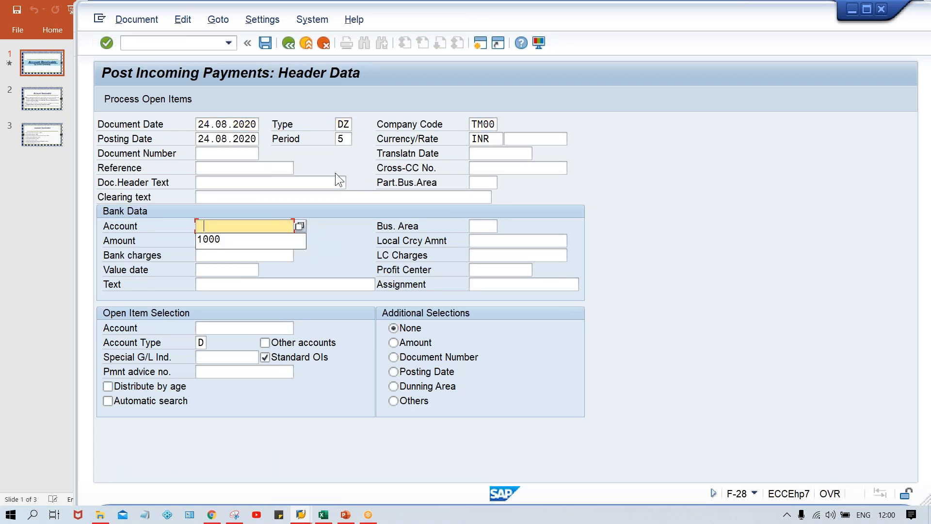
pyautogui.press('Down')
pyautogui.press('Tab')
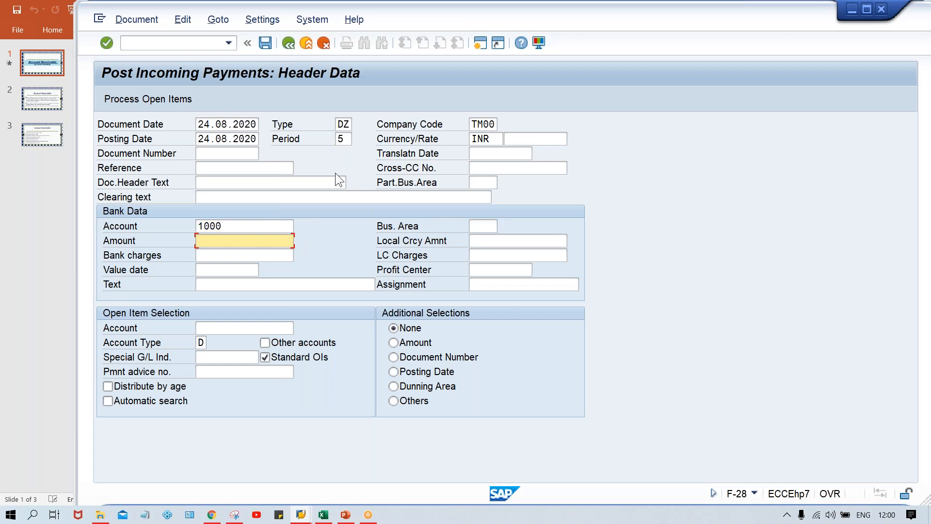
# Set the payment amount to 600 and load the open items of the customer's account for processing.
pyautogui.click(284, 229)
pyautogui.click(233, 240)
pyautogui.write('600')
pyautogui.press('Return')
pyautogui.write('1000')
pyautogui.press('BackSpace')
pyautogui.write('232')
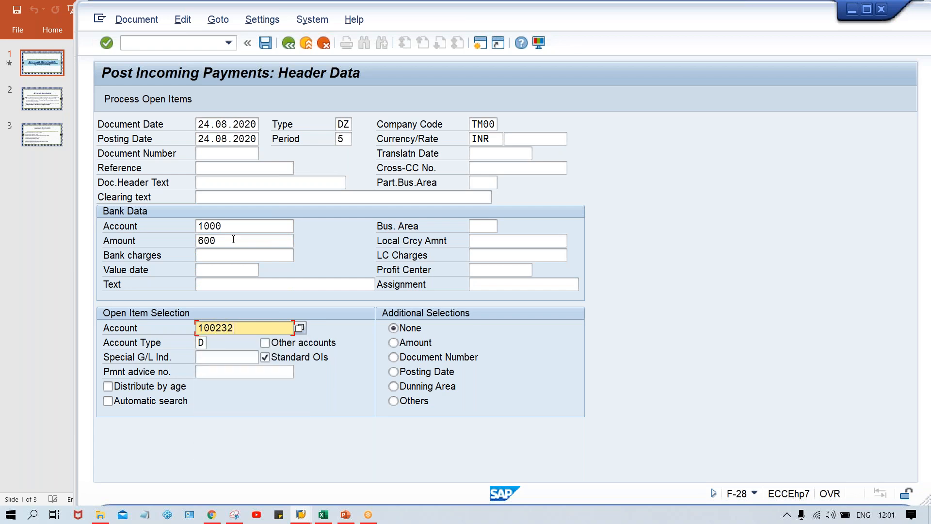
pyautogui.press('Return')
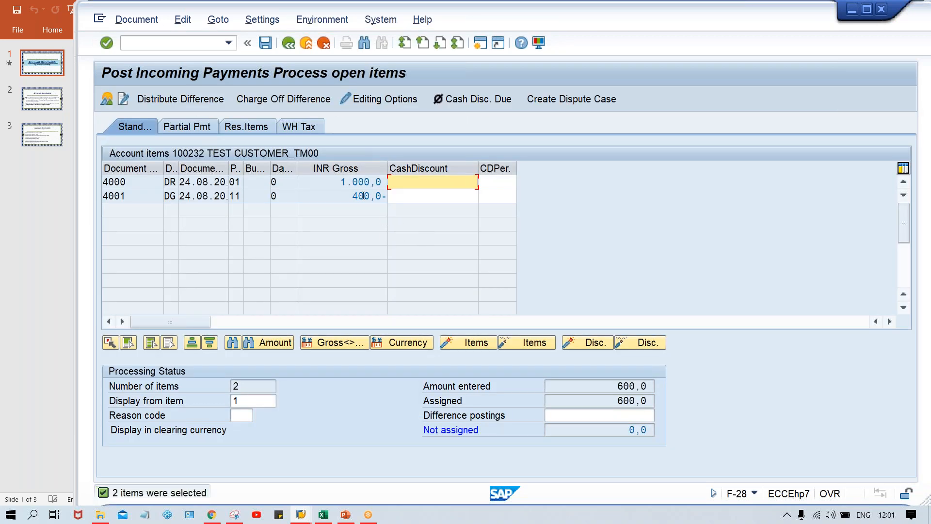
# Check the gross amounts of the invoice and credit memo against the assigned and not assigned payment amounts.
pyautogui.click(341, 182)
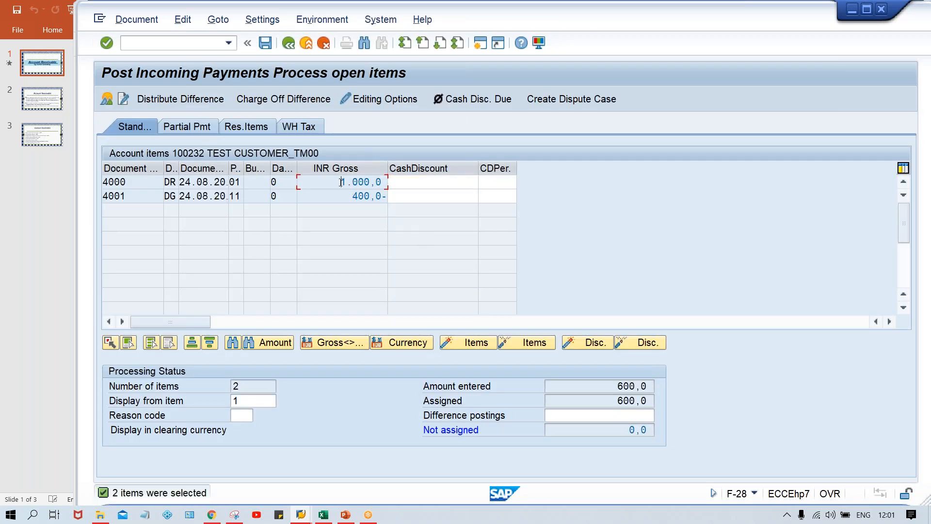
pyautogui.click(346, 196)
pyautogui.click(598, 403)
pyautogui.click(140, 20)
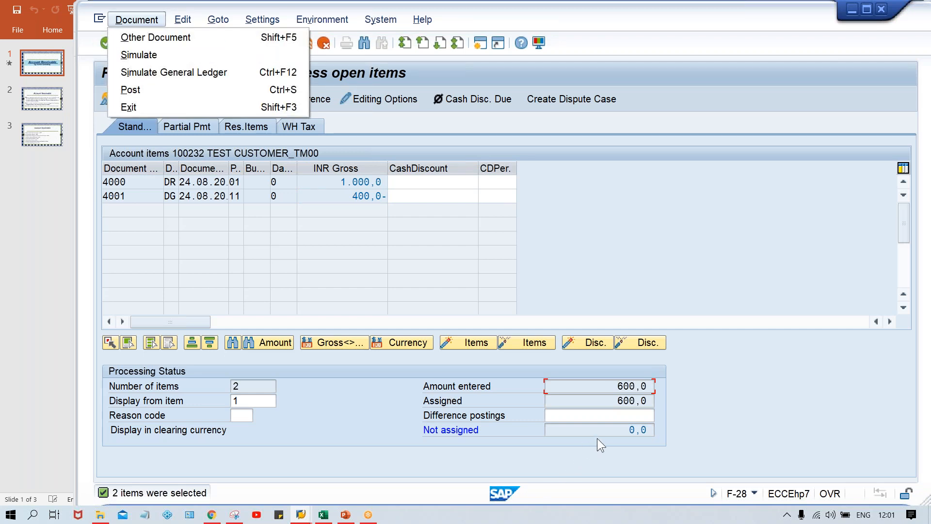
pyautogui.click(594, 431)
# Simulate the incoming payment document and post it.
pyautogui.click(137, 19)
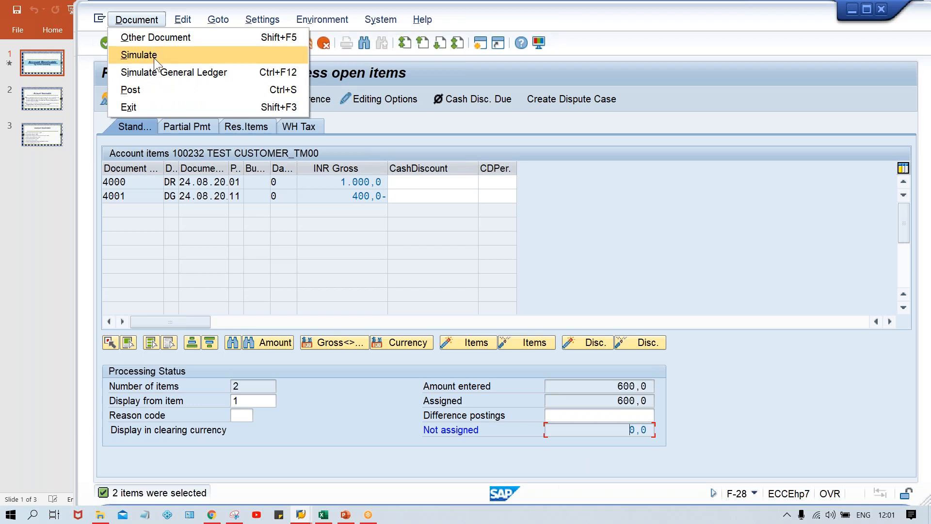
pyautogui.click(154, 57)
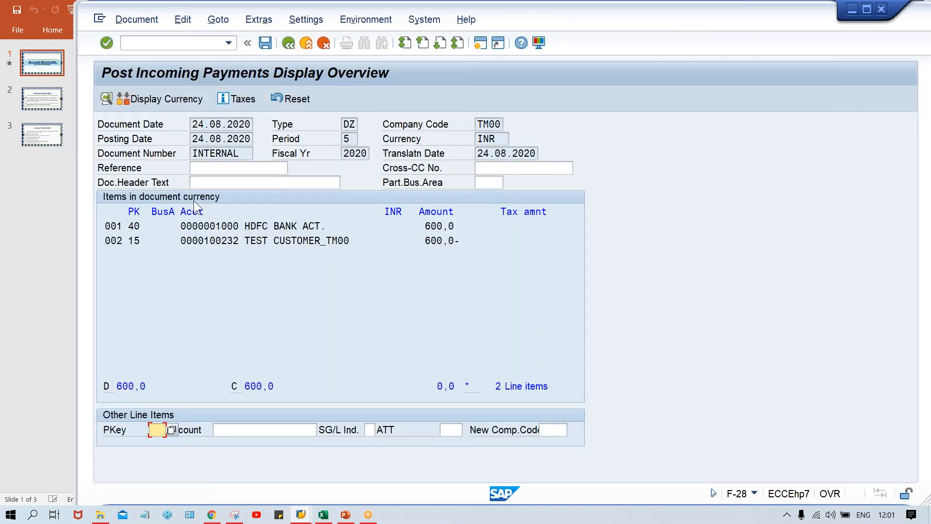
pyautogui.click(266, 42)
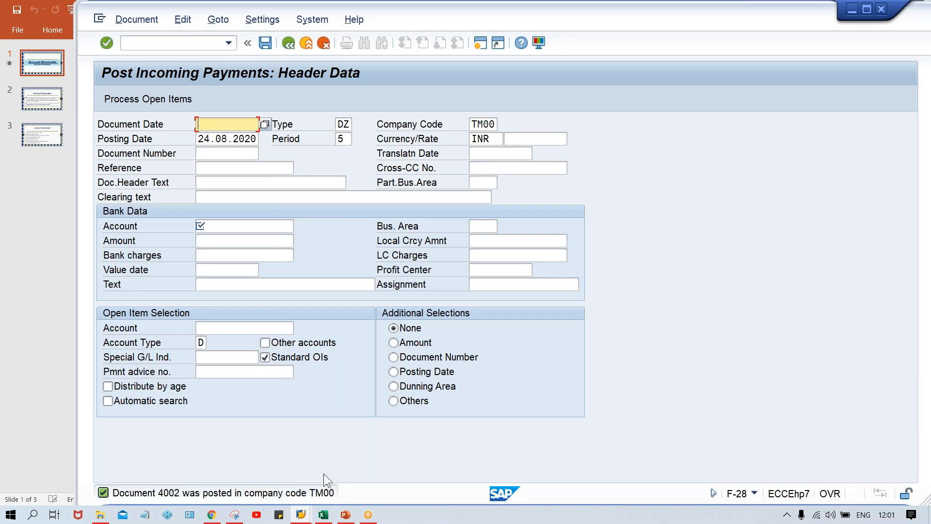
# Switch to the Class workbook in Excel and add a PYT row with amount 600 below the CCM entry.
pyautogui.hotkey('alt', 'Tab')
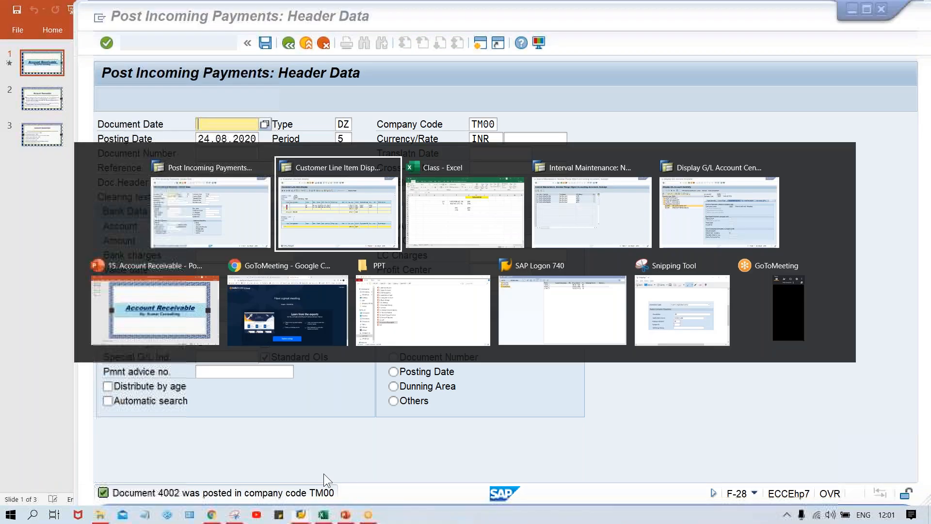
pyautogui.hotkey('alt', 'Tab')
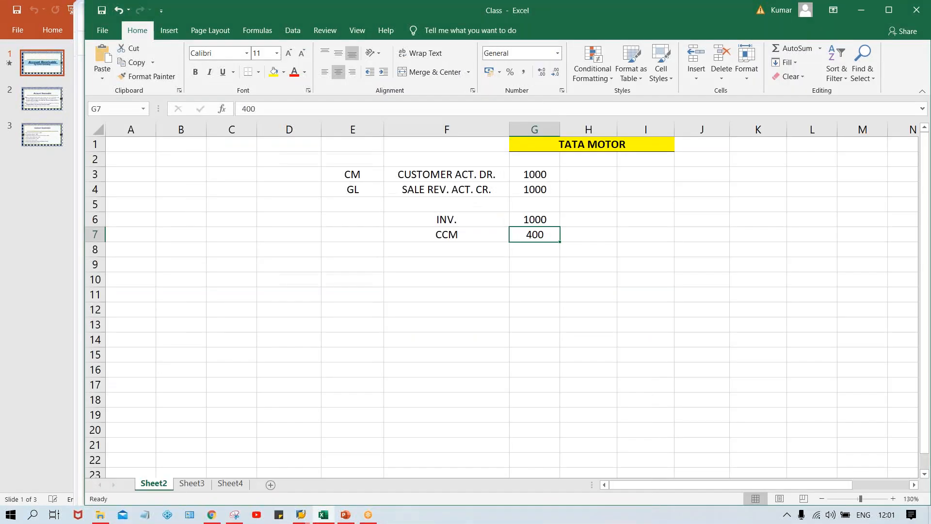
pyautogui.click(536, 252)
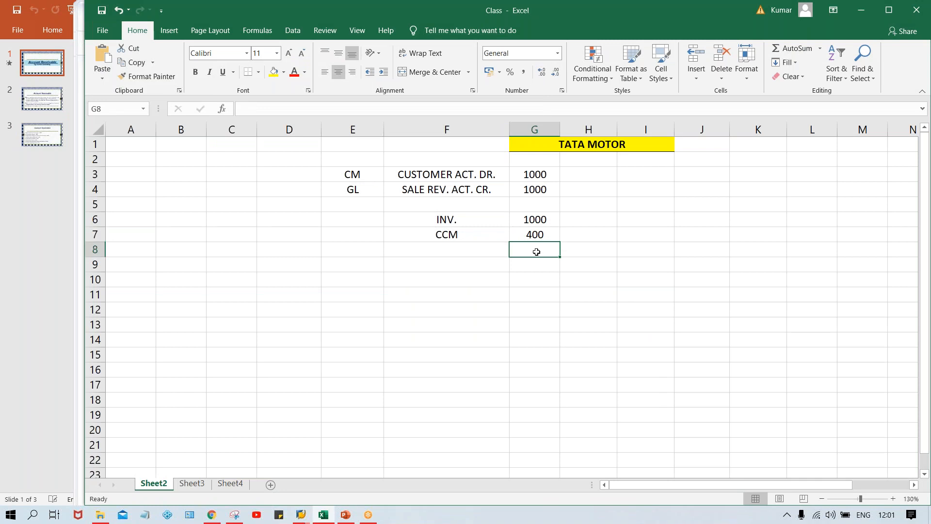
pyautogui.write('600')
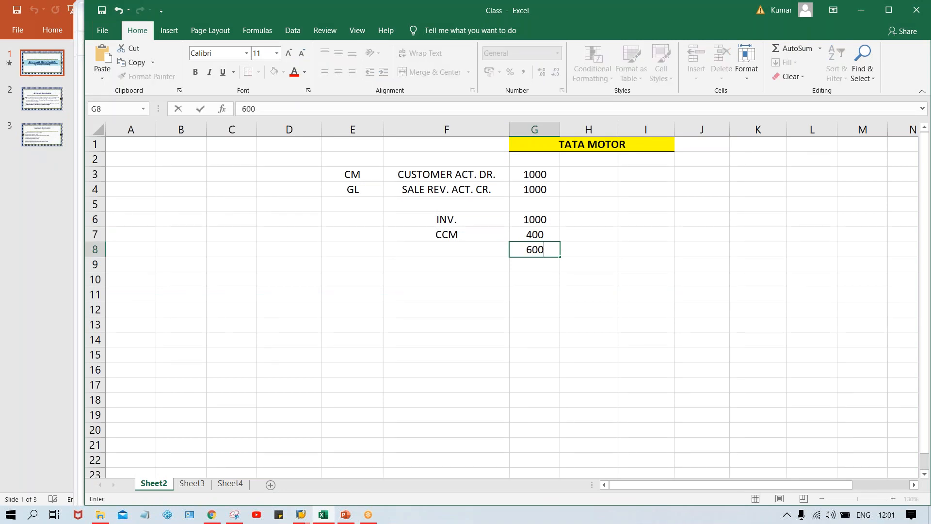
pyautogui.click(446, 249)
pyautogui.write('PYT')
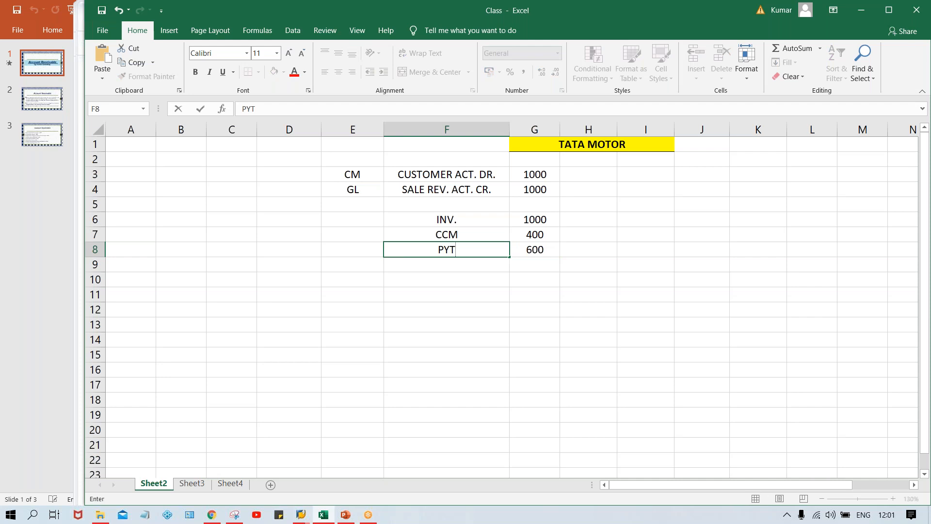
pyautogui.press('Return')
# Return to SAP's customer line item display, refresh the list, and rerun the selection with All items for company code TM00.
pyautogui.hotkey('alt', 'Tab')
pyautogui.hotkey('alt', 'Tab')
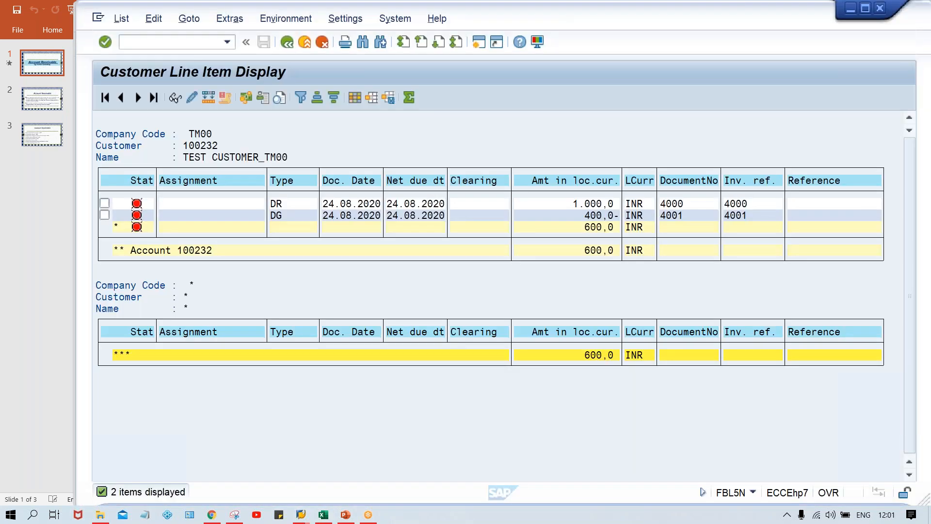
pyautogui.click(122, 20)
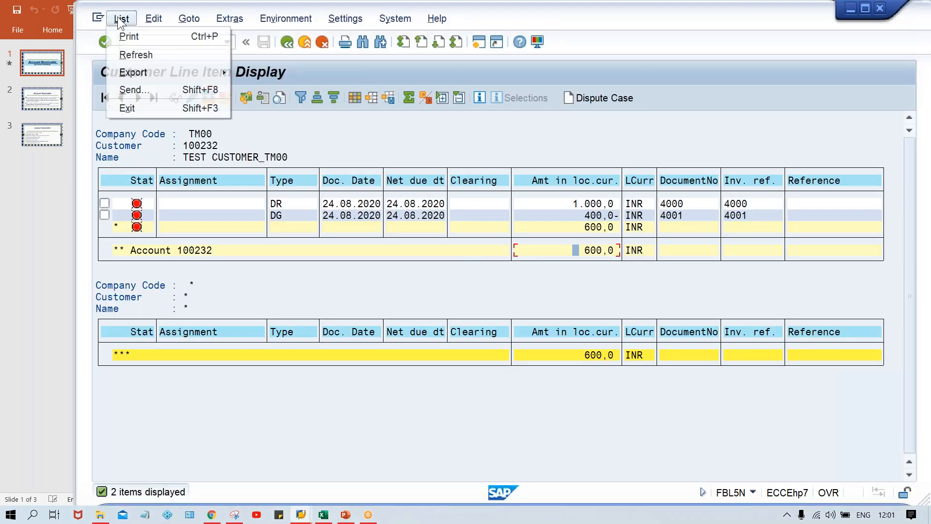
pyautogui.click(151, 56)
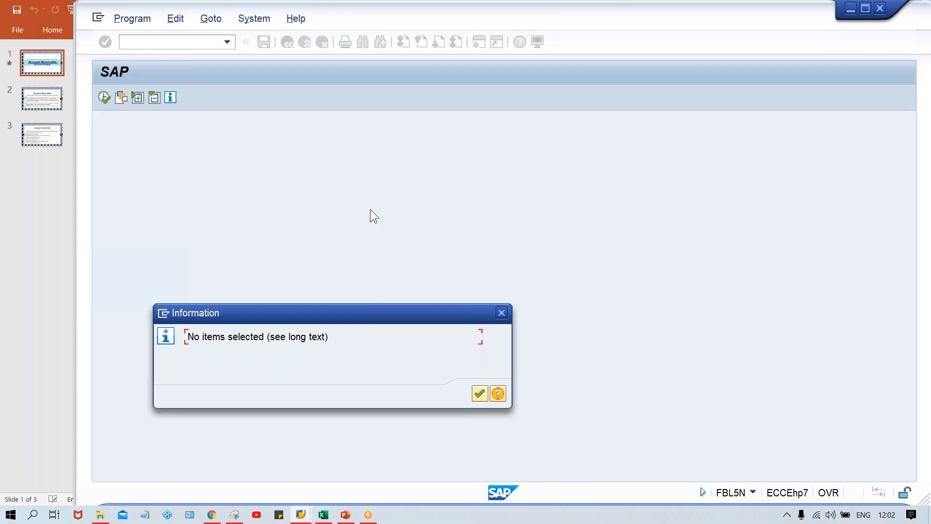
pyautogui.press('Return')
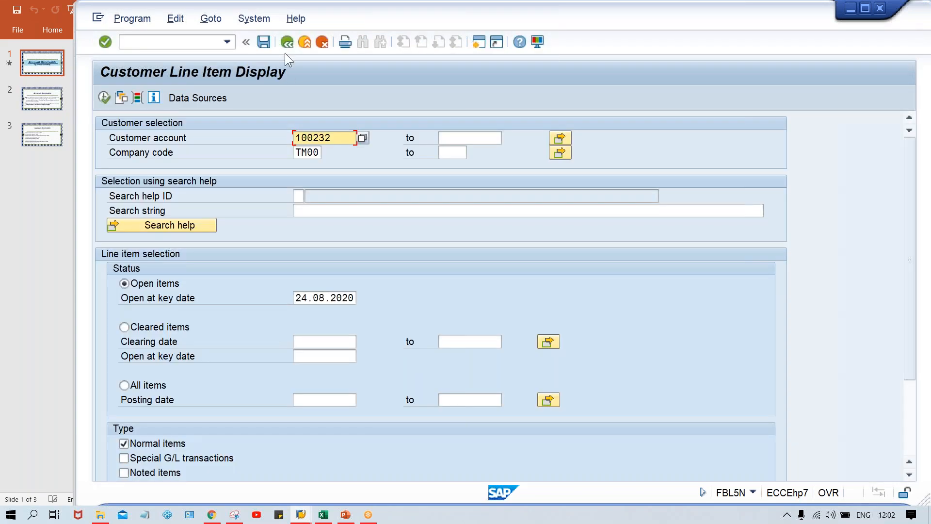
pyautogui.click(125, 386)
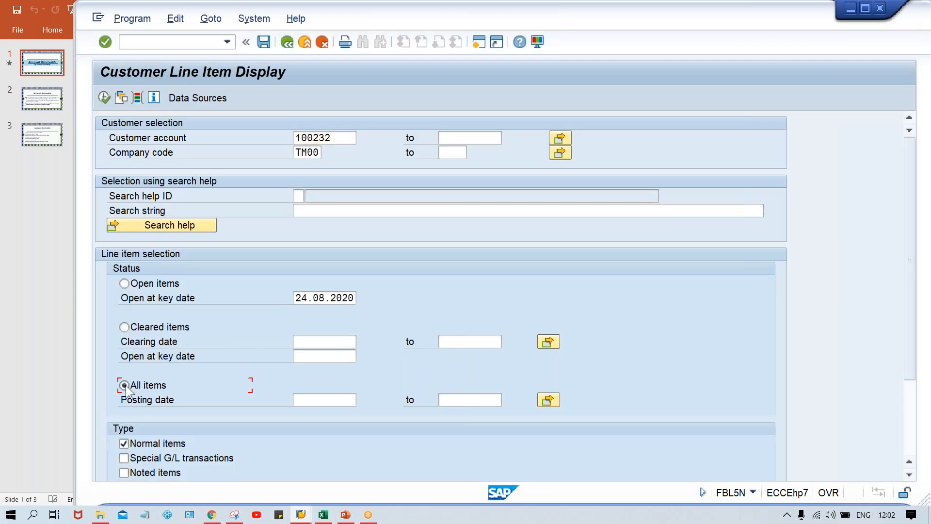
pyautogui.click(106, 97)
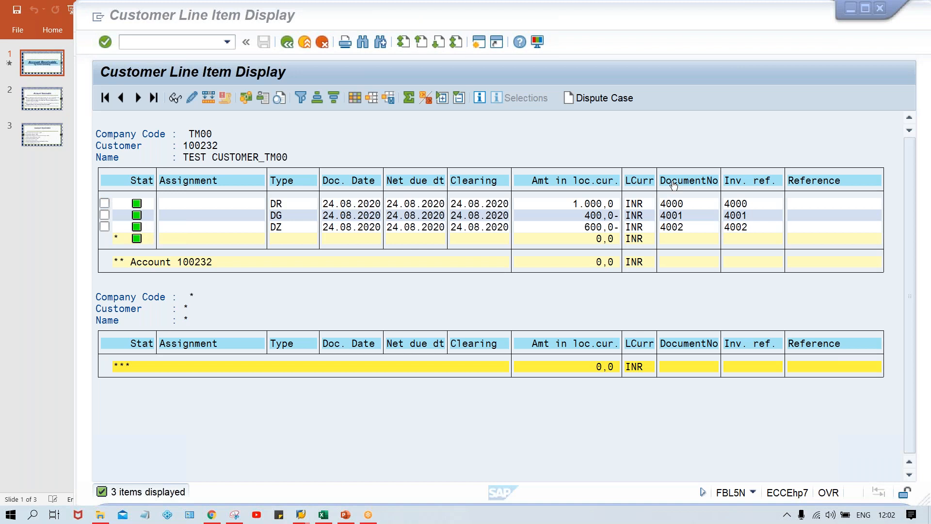
# Apply the /SURESH1 layout to the customer line item list.
pyautogui.click(372, 98)
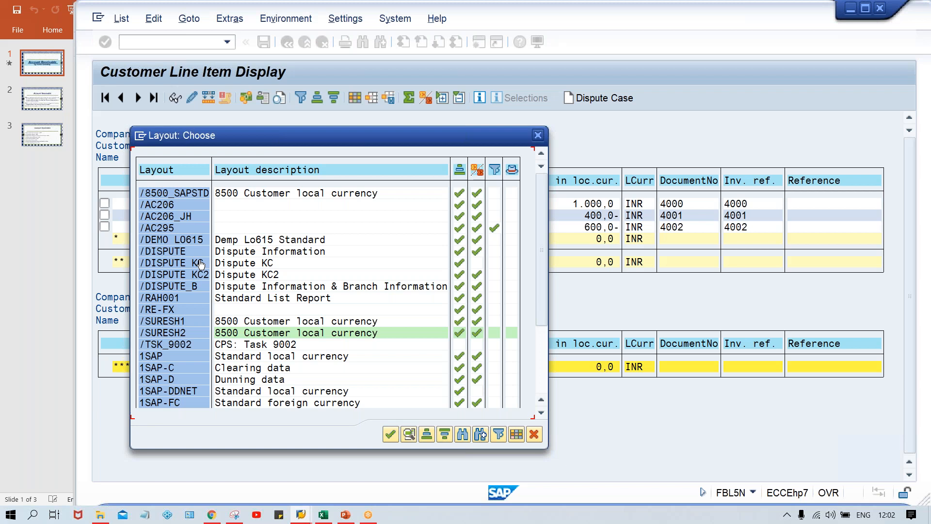
pyautogui.click(255, 322)
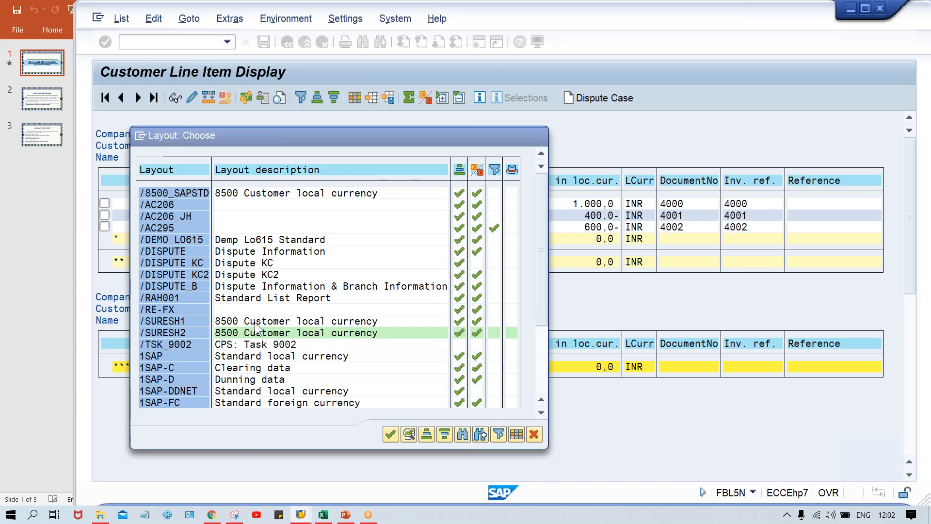
pyautogui.doubleClick(255, 322)
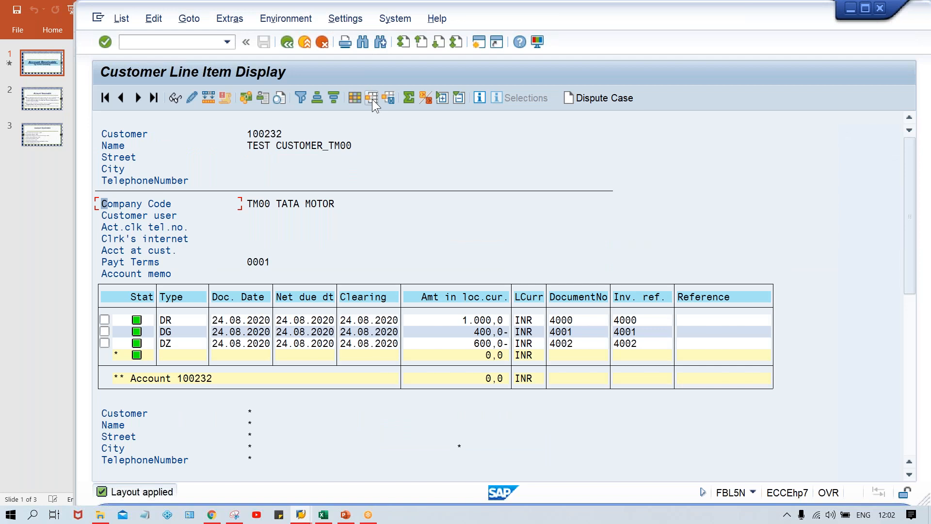
# Apply the 1SAP Standard local currency layout to the customer line item list.
pyautogui.click(371, 95)
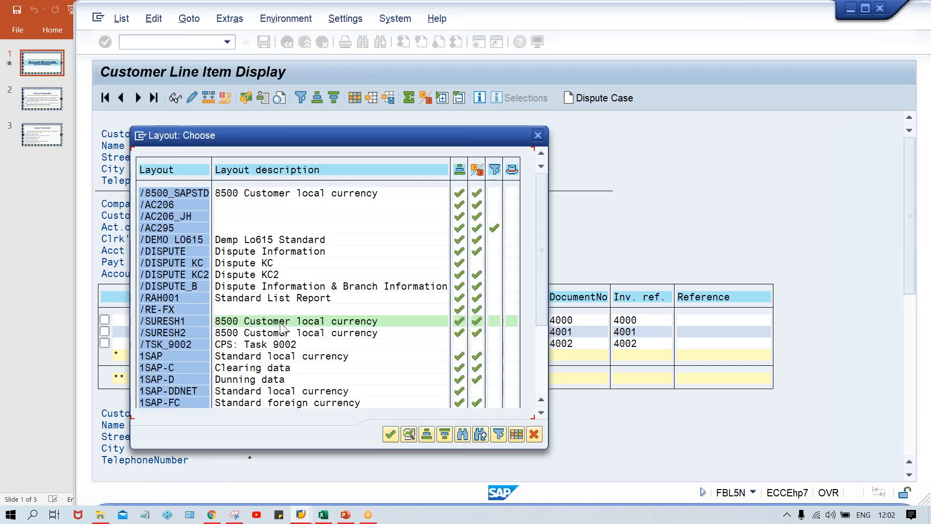
pyautogui.doubleClick(278, 355)
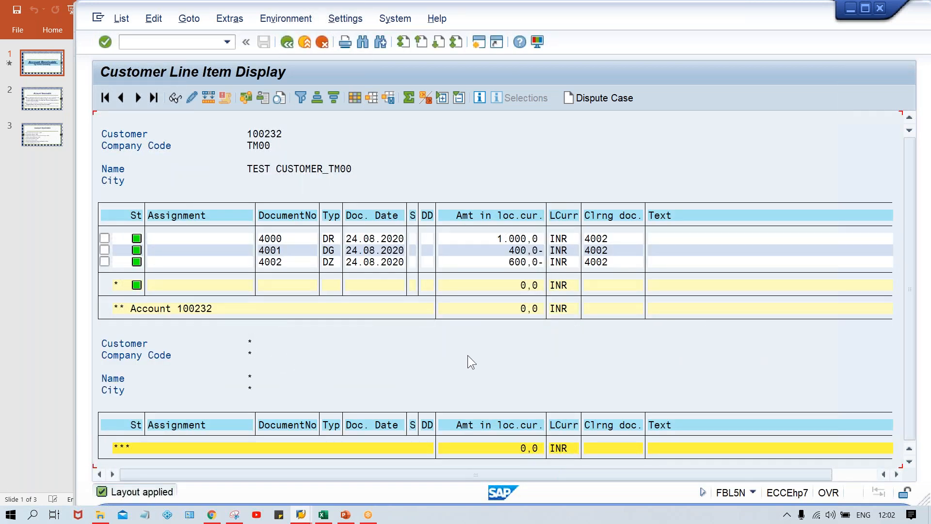
pyautogui.click(387, 101)
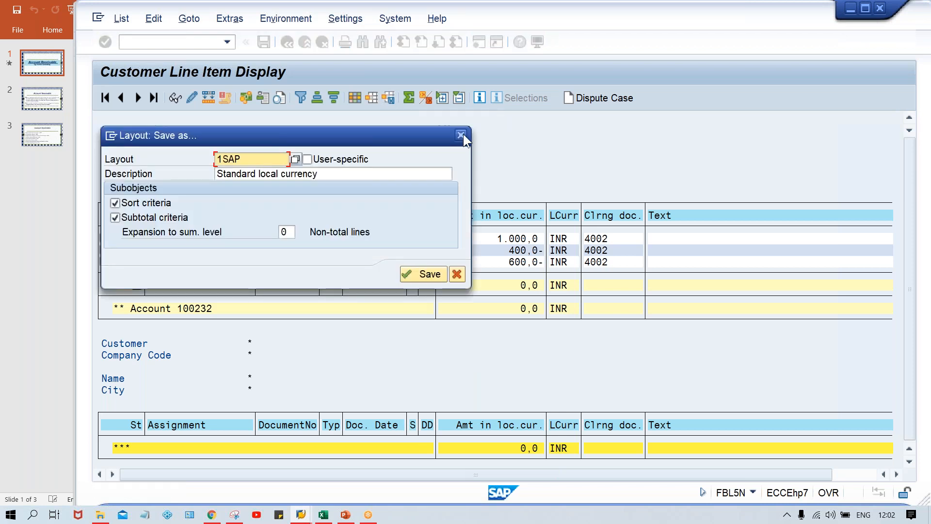
pyautogui.click(461, 135)
# Mark the 1SAP layout as the default setting in layout management and return to the customer line items.
pyautogui.click(388, 19)
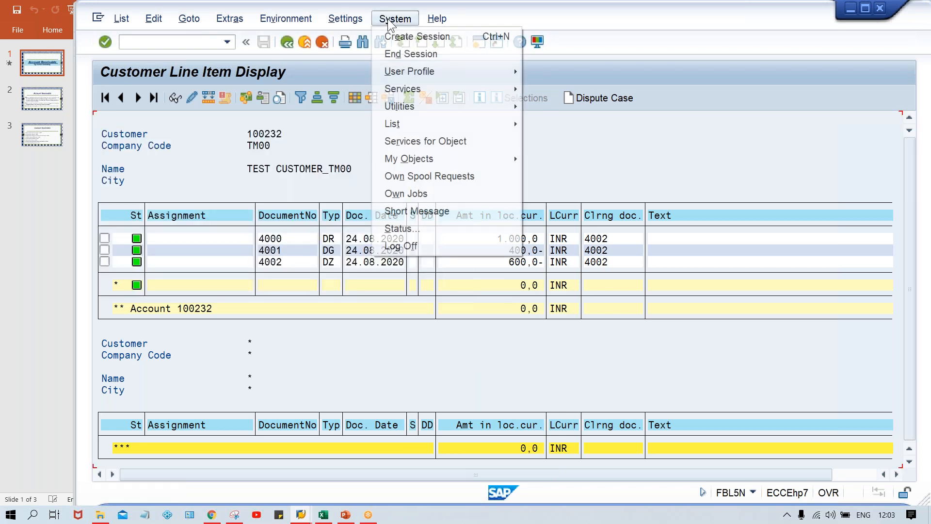
pyautogui.moveTo(345, 20)
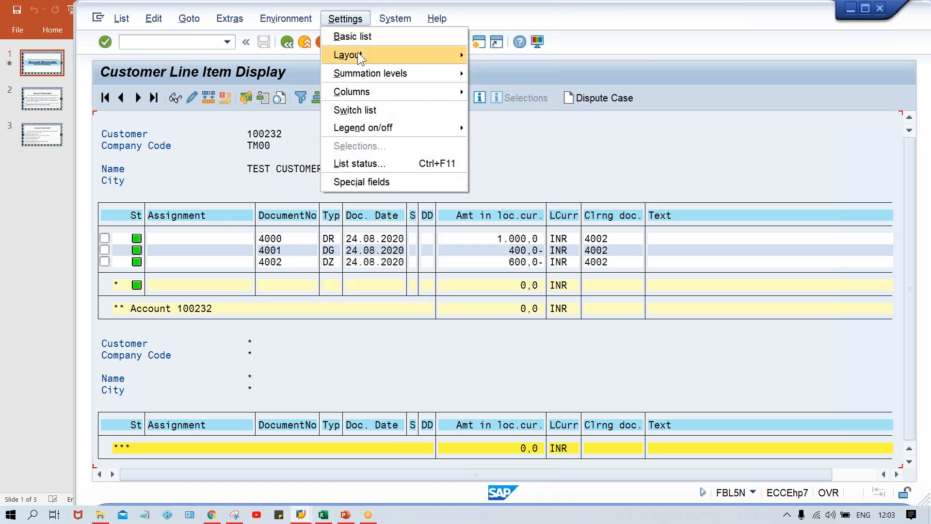
pyautogui.moveTo(358, 53)
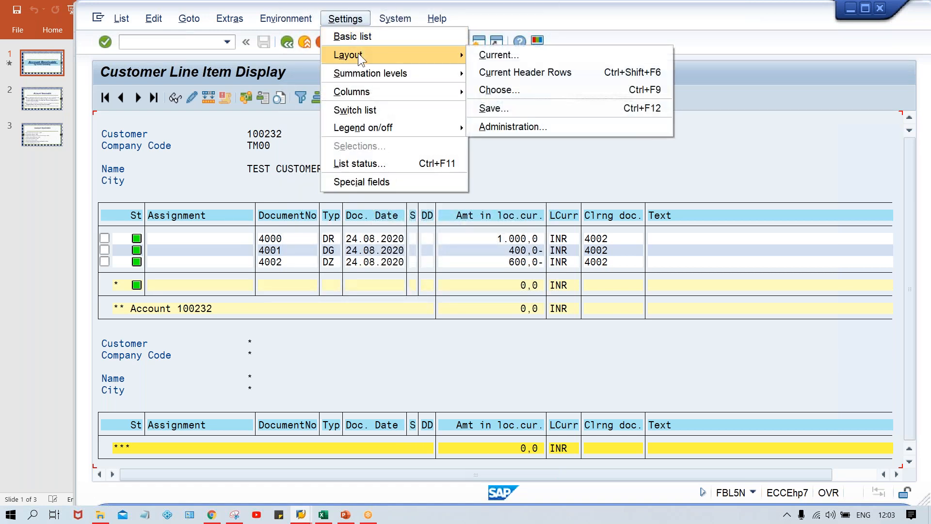
pyautogui.click(516, 129)
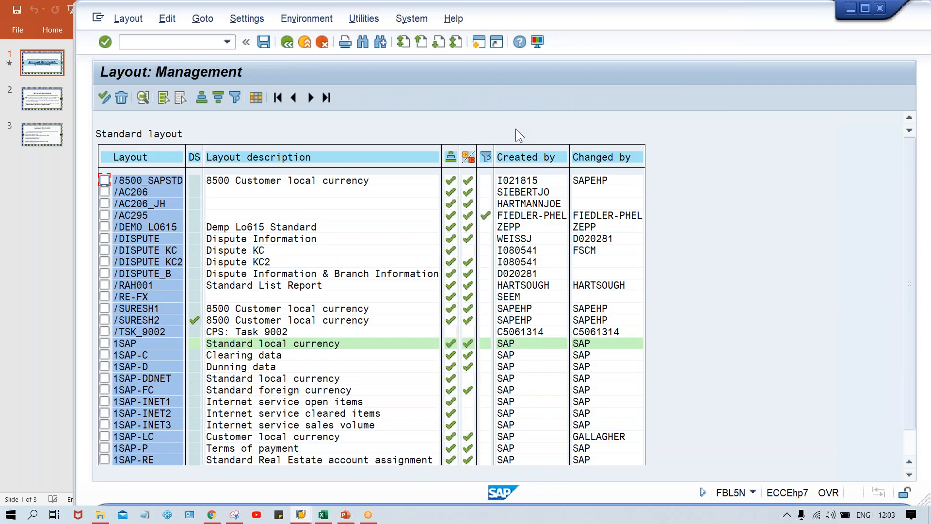
pyautogui.click(195, 343)
pyautogui.click(287, 42)
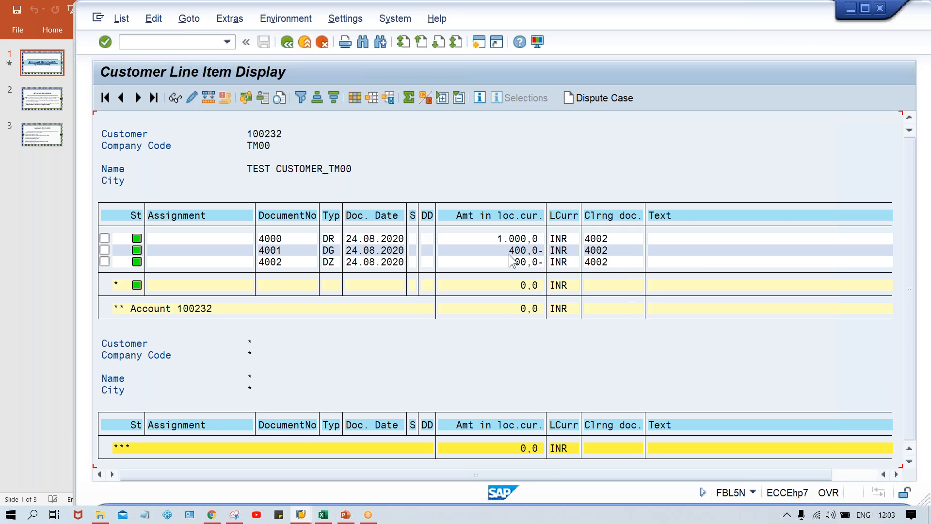
# Examine the document types, local currency amounts and clearing document of the invoice, credit memo and payment lines.
pyautogui.click(489, 239)
pyautogui.click(485, 252)
pyautogui.click(496, 267)
pyautogui.click(339, 239)
pyautogui.click(338, 252)
pyautogui.click(333, 265)
pyautogui.click(484, 235)
pyautogui.click(494, 251)
pyautogui.click(495, 261)
pyautogui.click(618, 240)
pyautogui.click(478, 240)
pyautogui.click(490, 250)
pyautogui.click(479, 239)
pyautogui.click(488, 250)
pyautogui.click(502, 263)
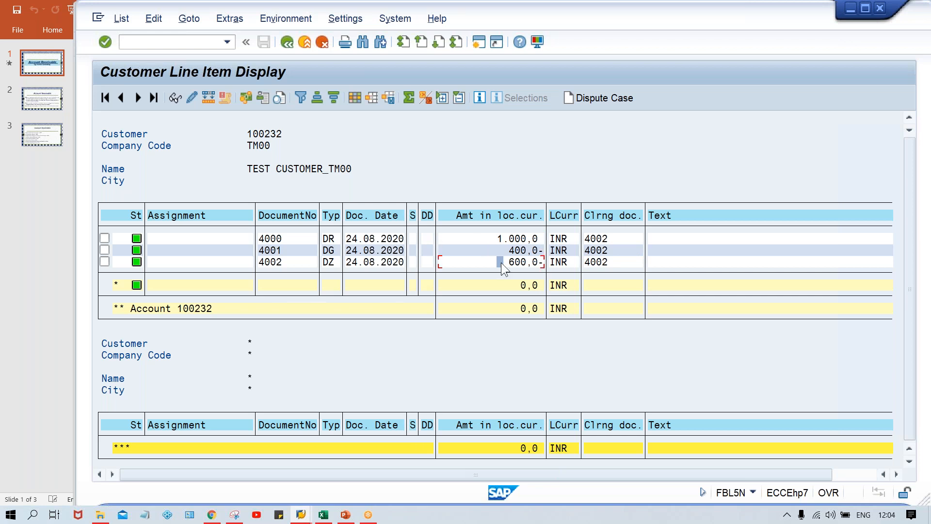